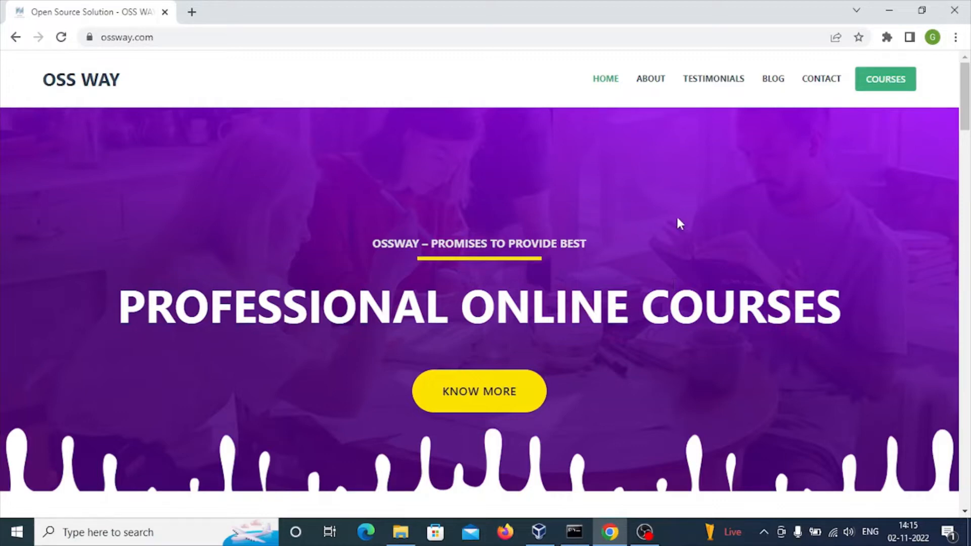
left_click(539, 532)
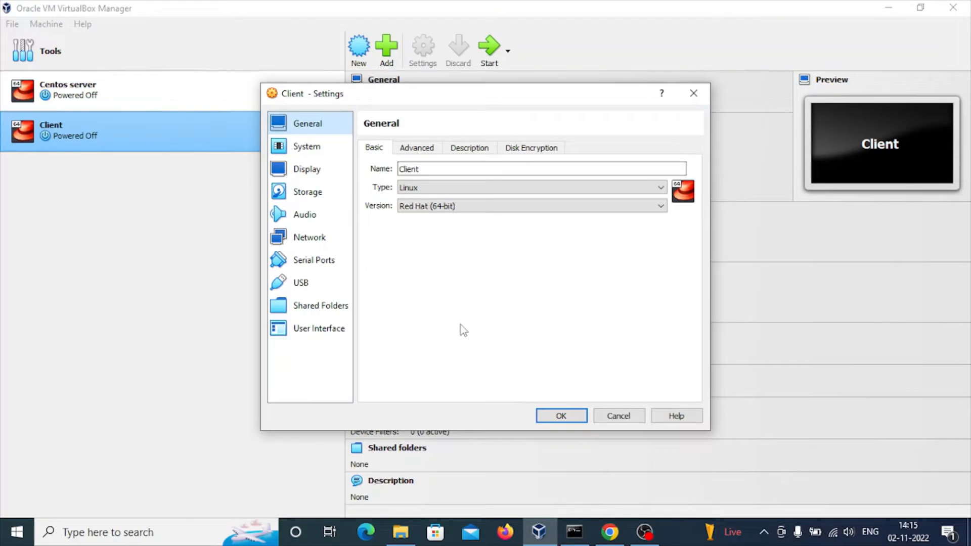
left_click(622, 418)
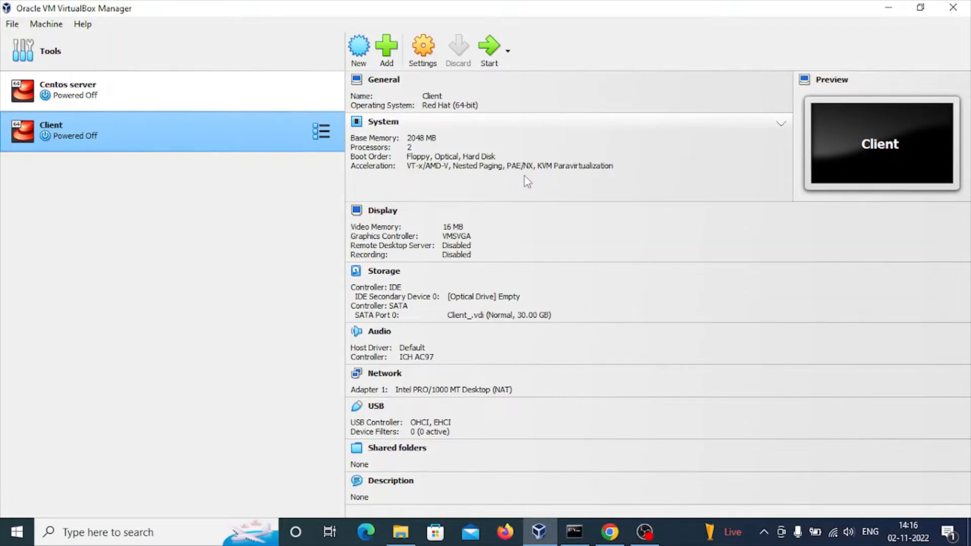
left_click(423, 55)
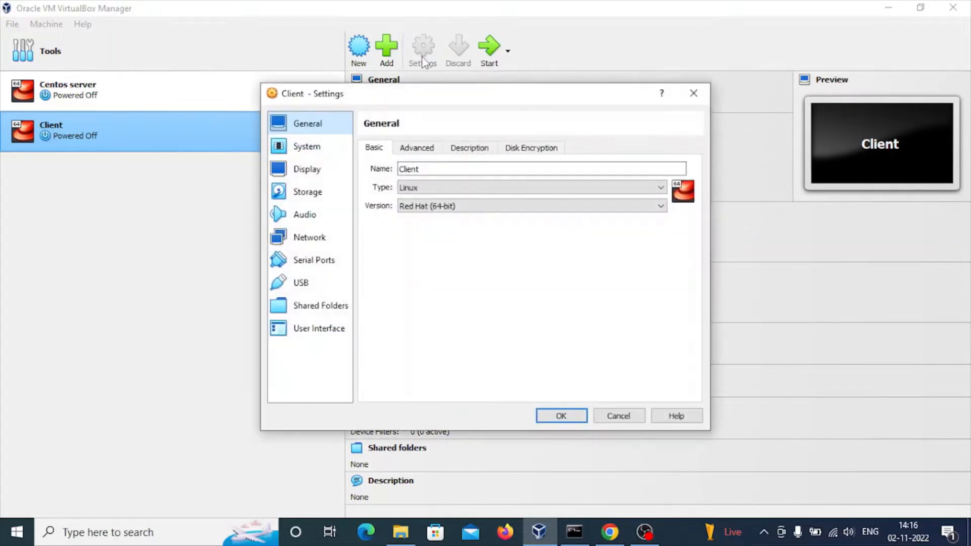
left_click(306, 197)
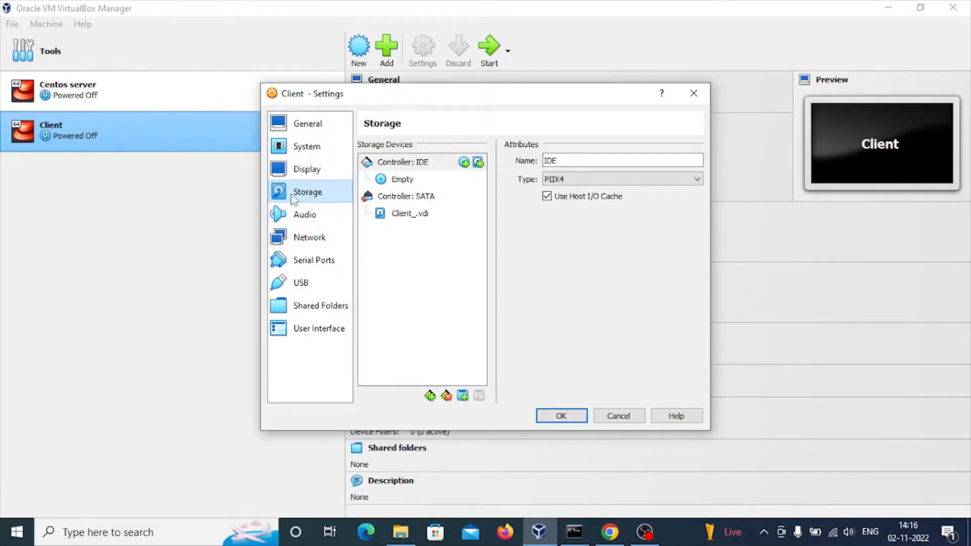
left_click(408, 183)
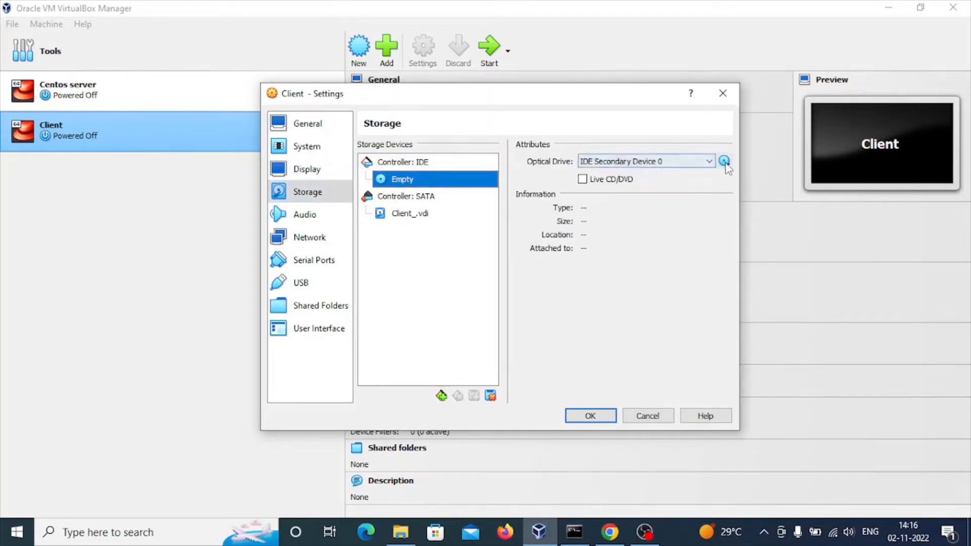
left_click(724, 161)
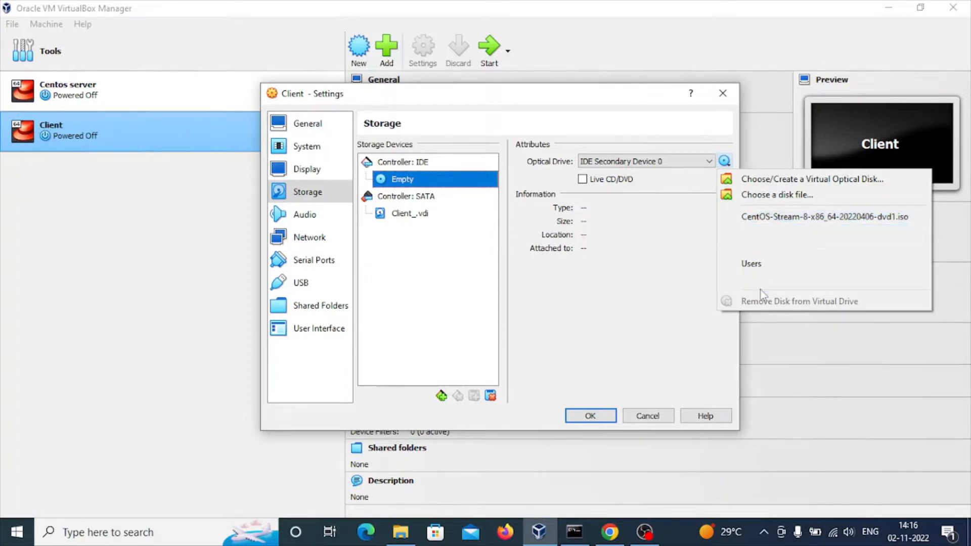
left_click(776, 196)
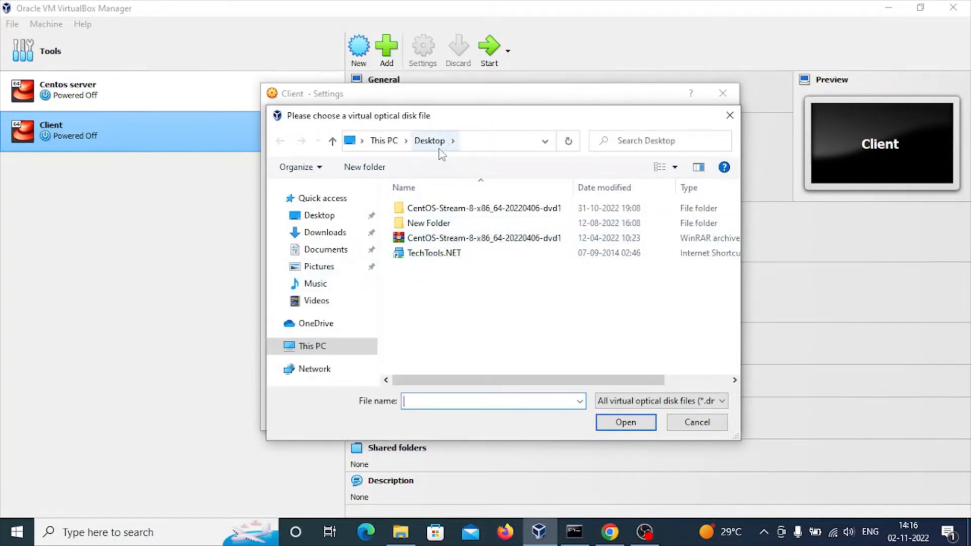
left_click(515, 245)
double_click(513, 242)
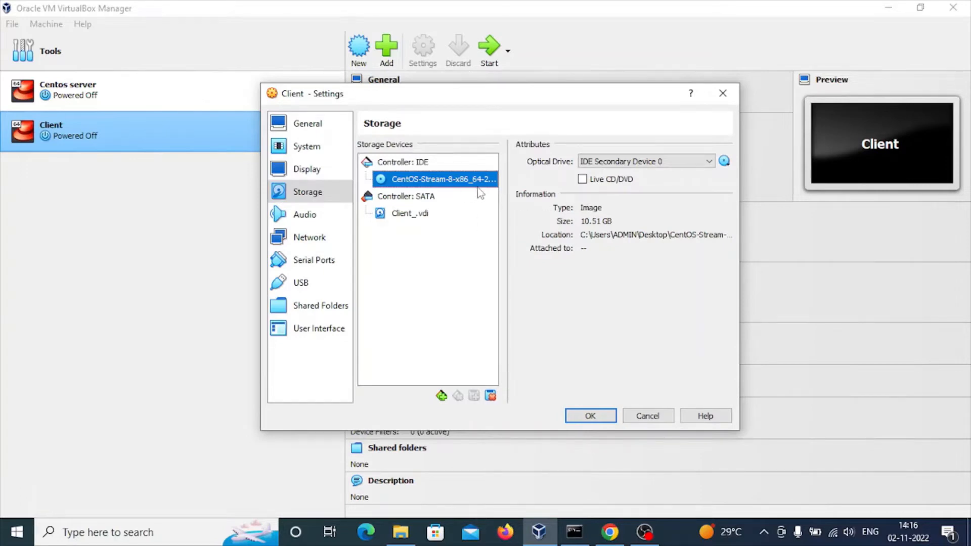
left_click(589, 417)
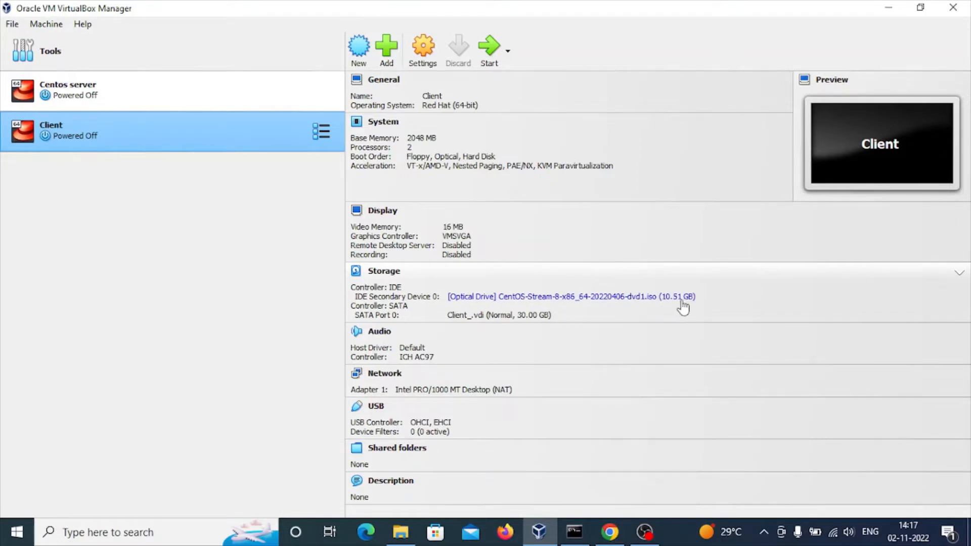
- Start the Client virtual machine and maximize its window
left_click(488, 48)
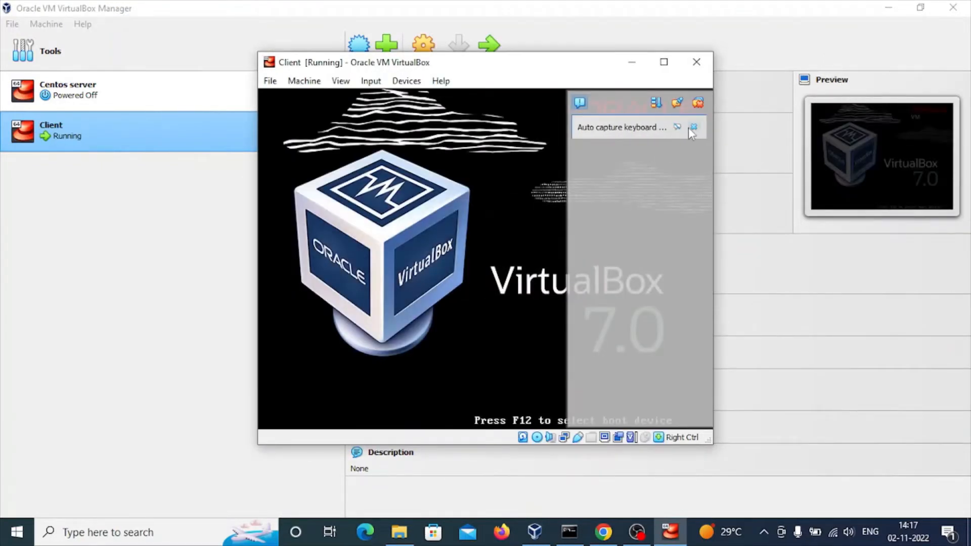
left_click(693, 126)
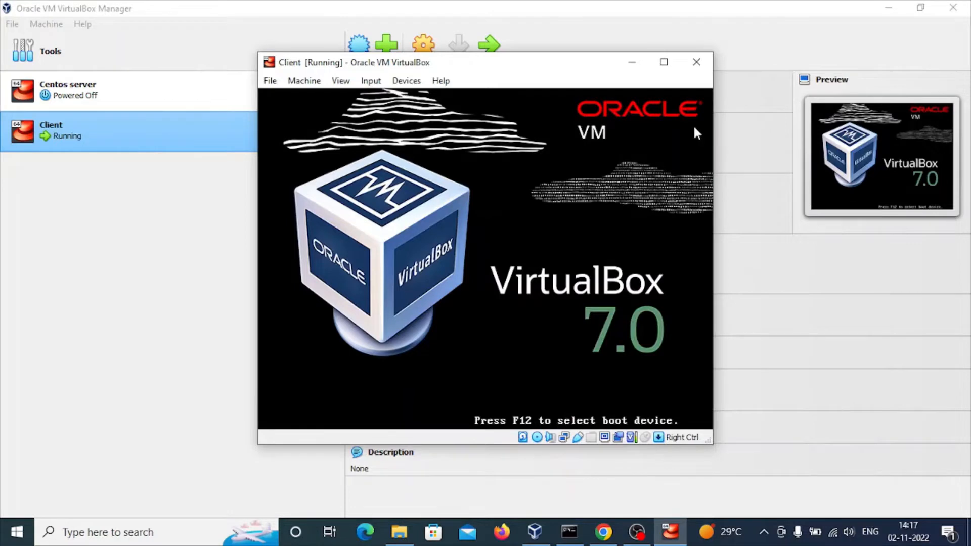
left_click(665, 65)
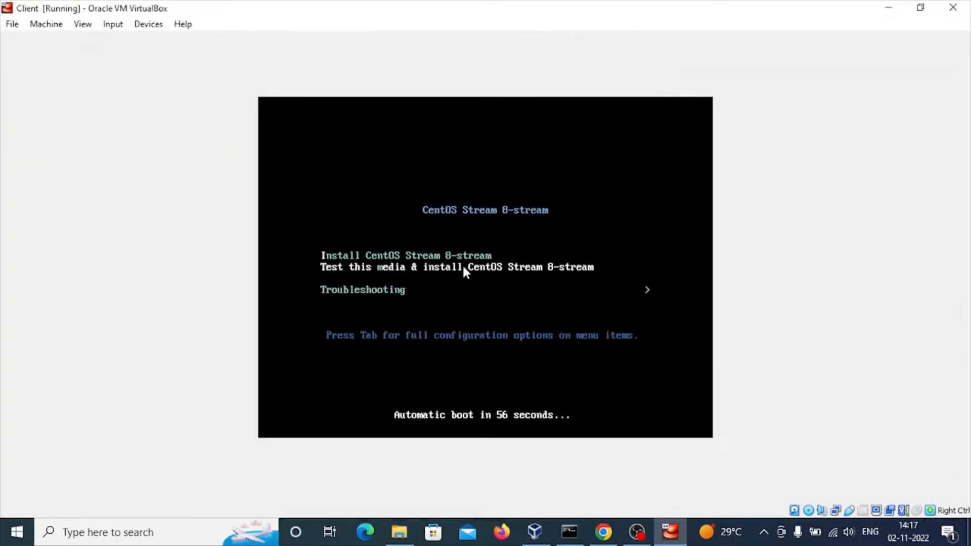
- Boot the Install CentOS Stream 8-stream entry from the boot menu
key("Up")
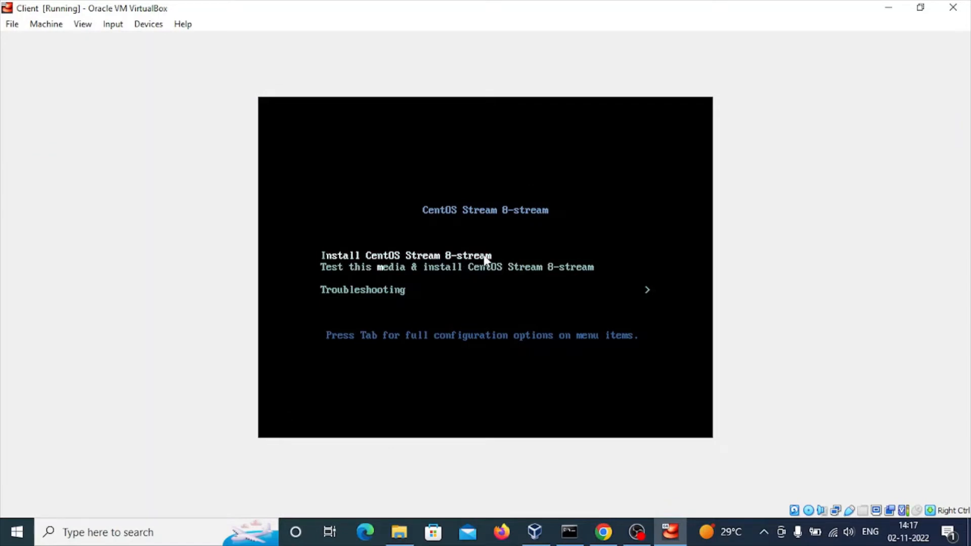
key("Down")
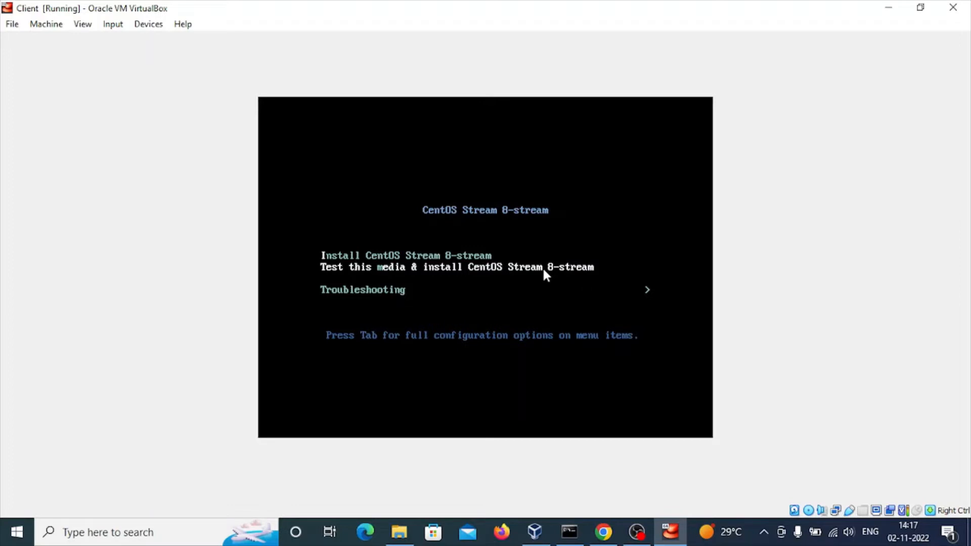
key("Up")
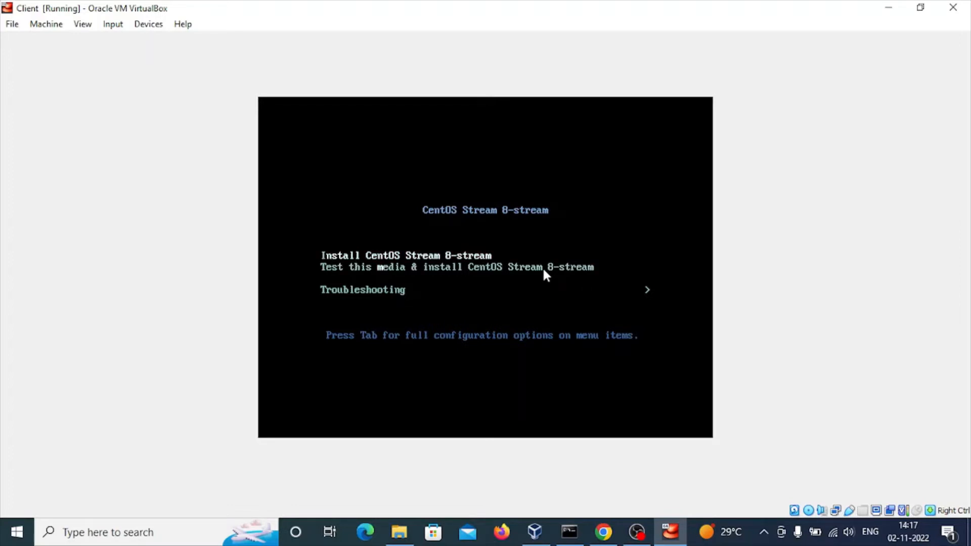
key("Down")
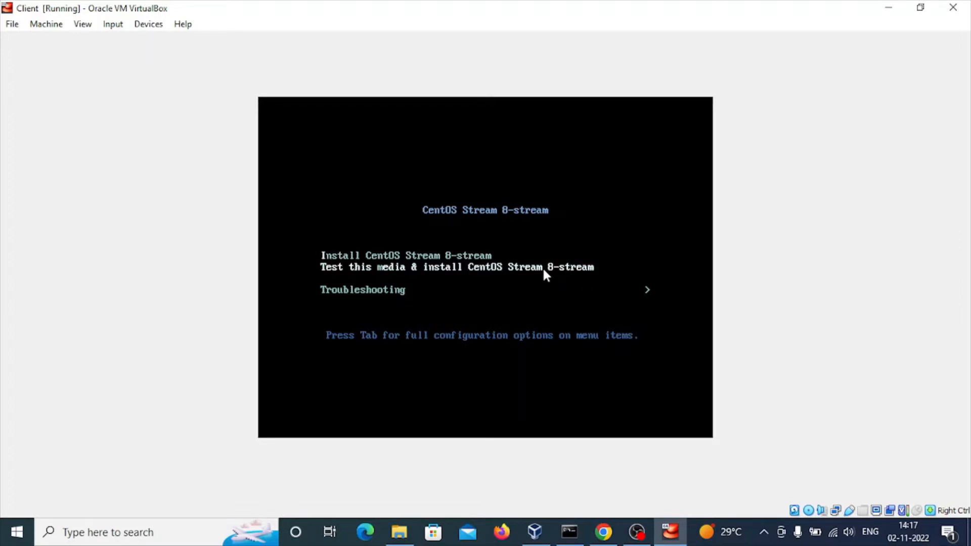
key("Up")
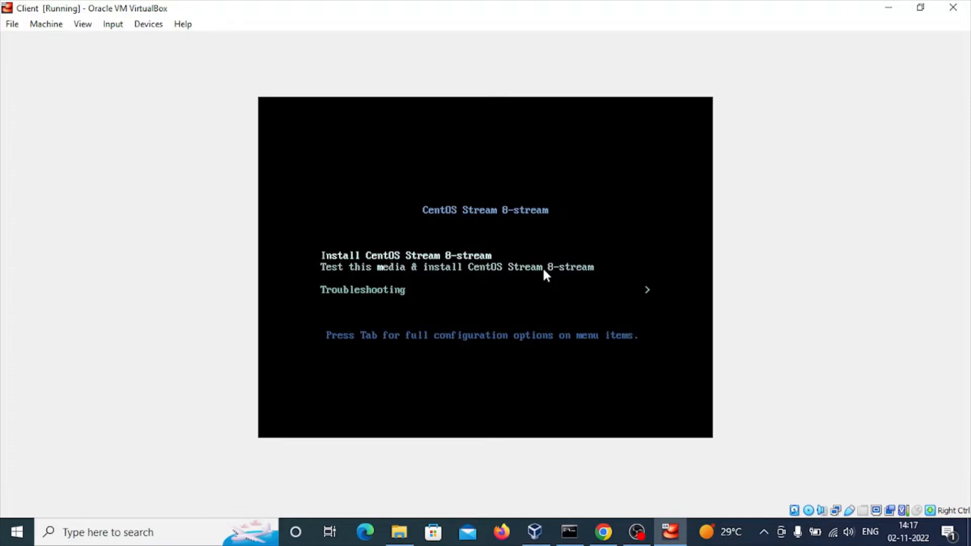
key("Down")
key("Up")
key("Down")
key("Down")
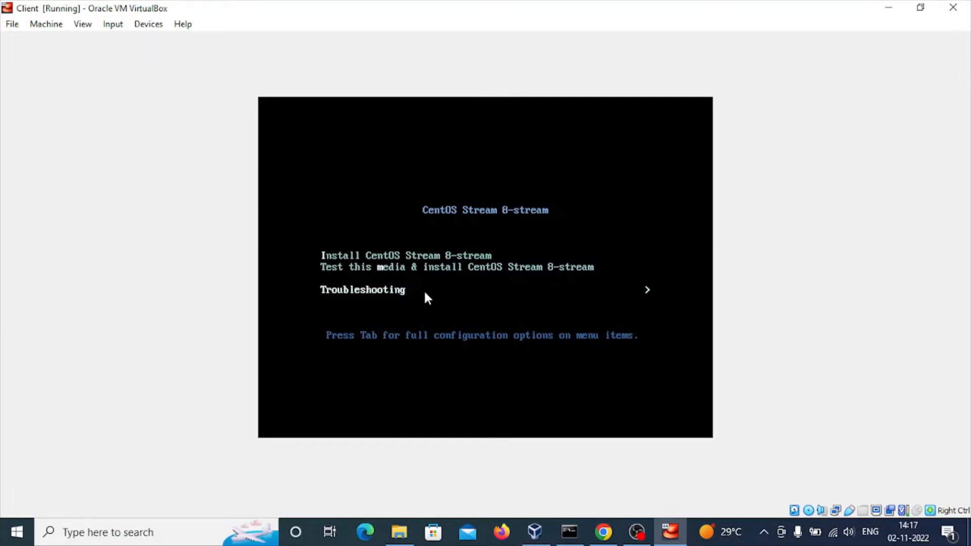
key("Up")
key("Up")
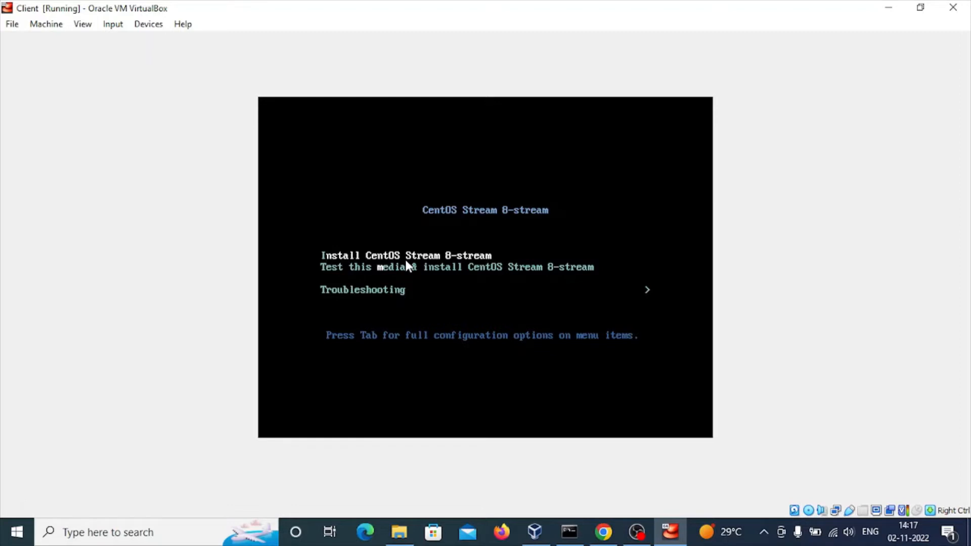
key("Down")
key("Down")
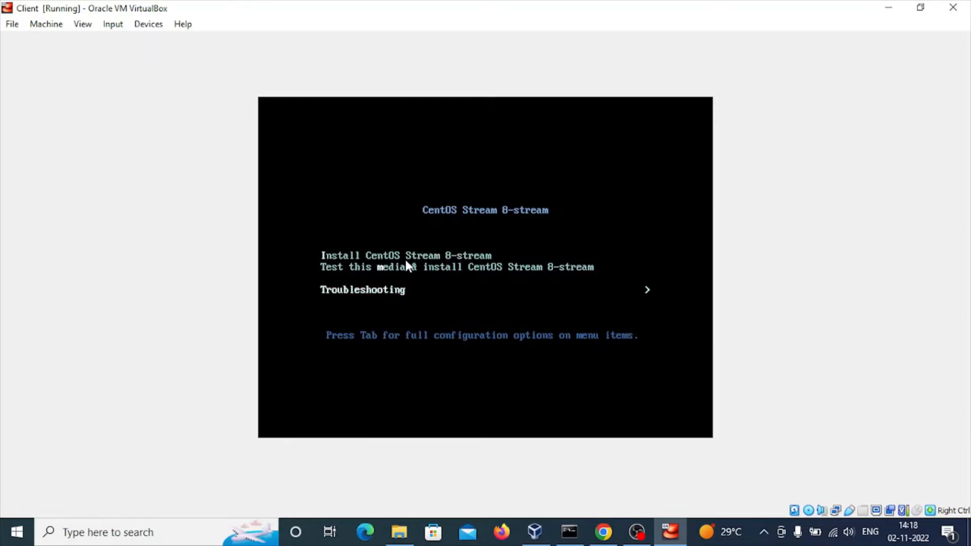
key("Up")
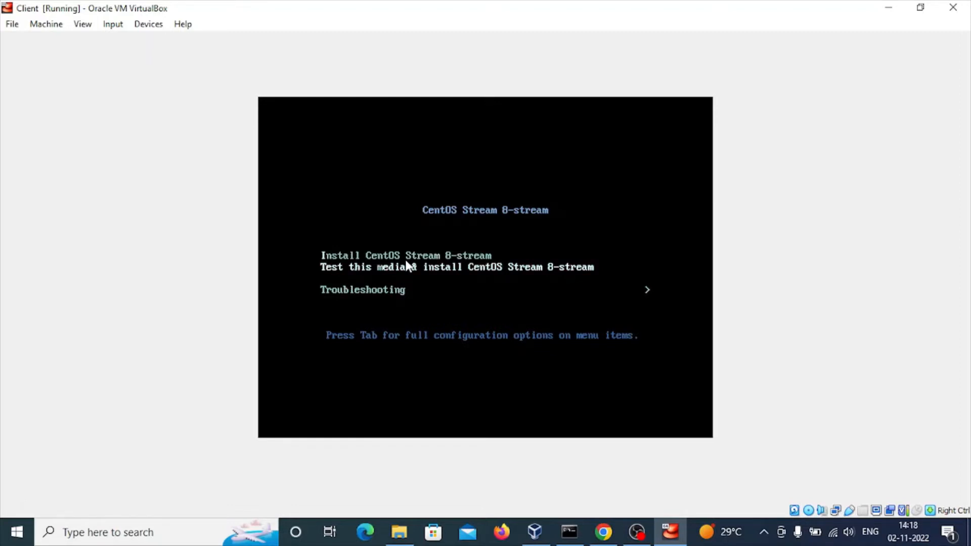
key("Down")
key("Up")
key("Up")
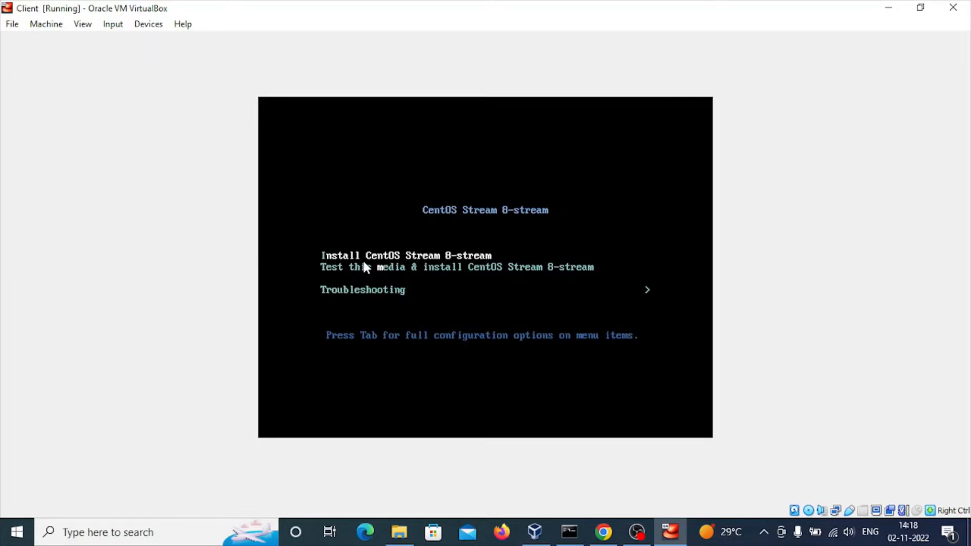
key("Return")
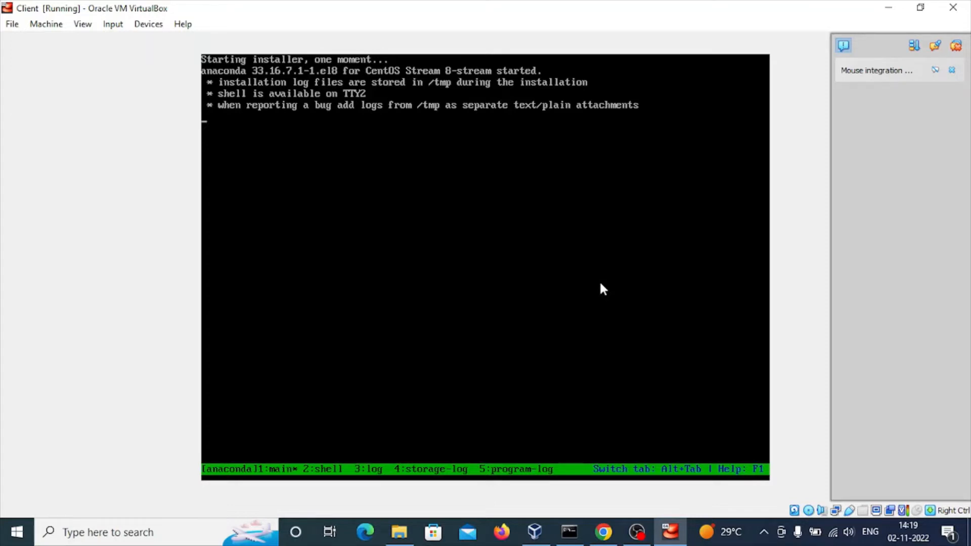
- Continue the installer with English (United States) as the installation language
left_click(954, 69)
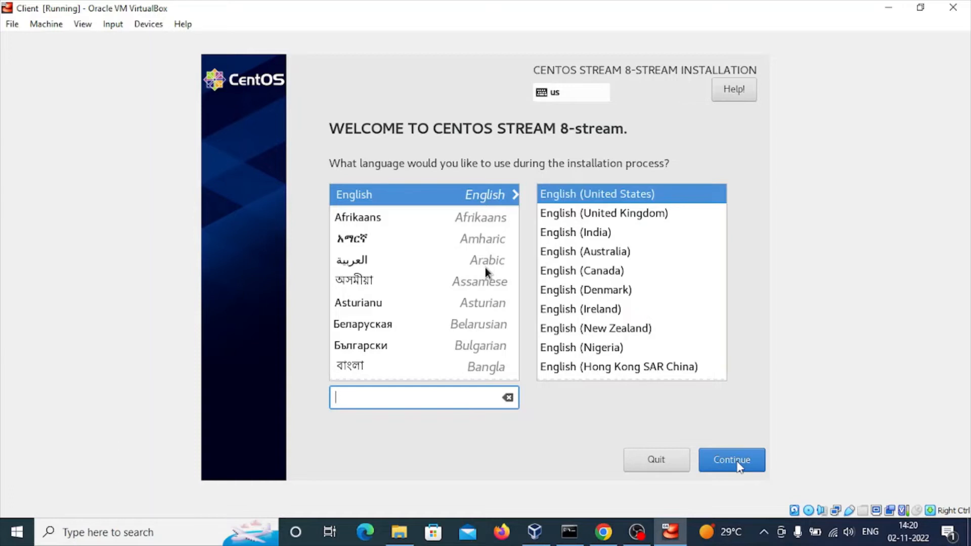
left_click(738, 466)
left_click(736, 452)
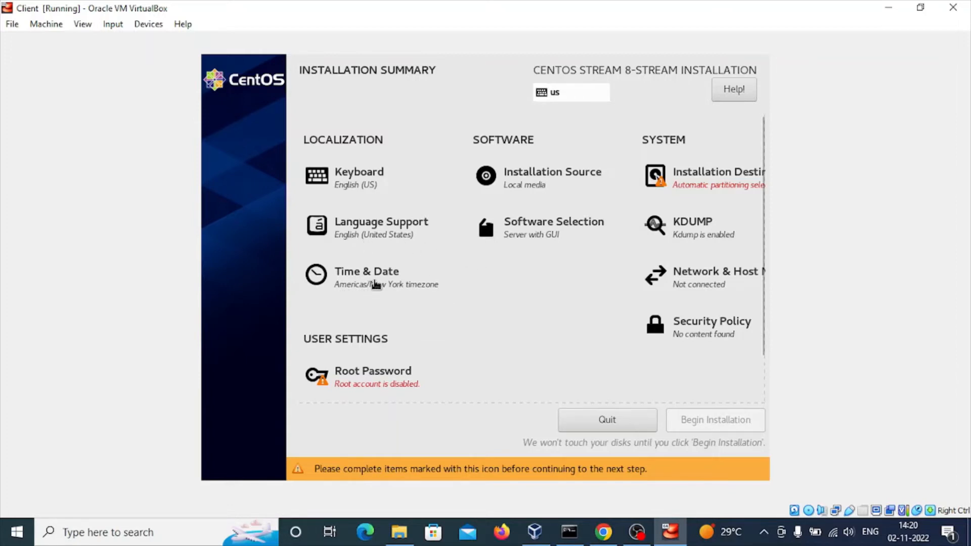
- Set the time zone to Asia/Kolkata and switch the clock to AM/PM format
left_click(374, 284)
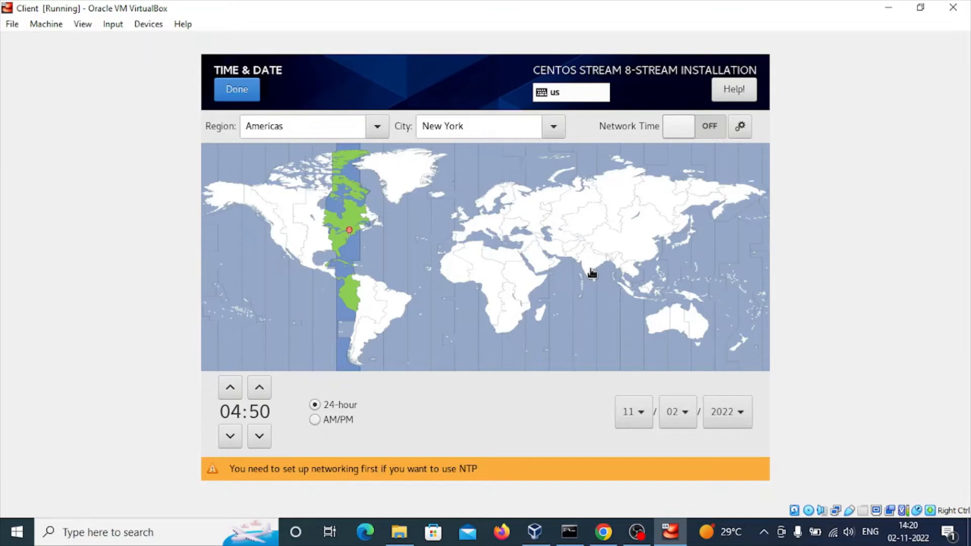
left_click(592, 273)
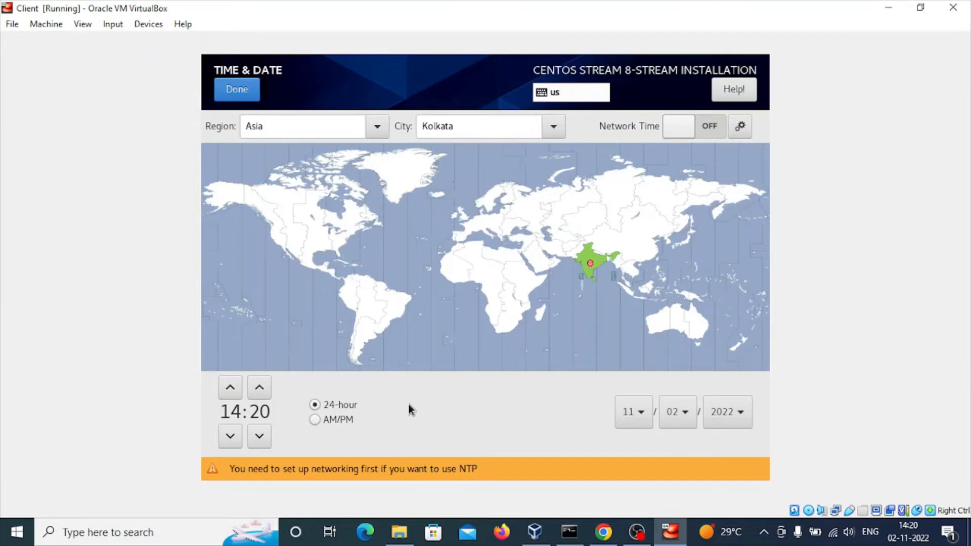
left_click(312, 421)
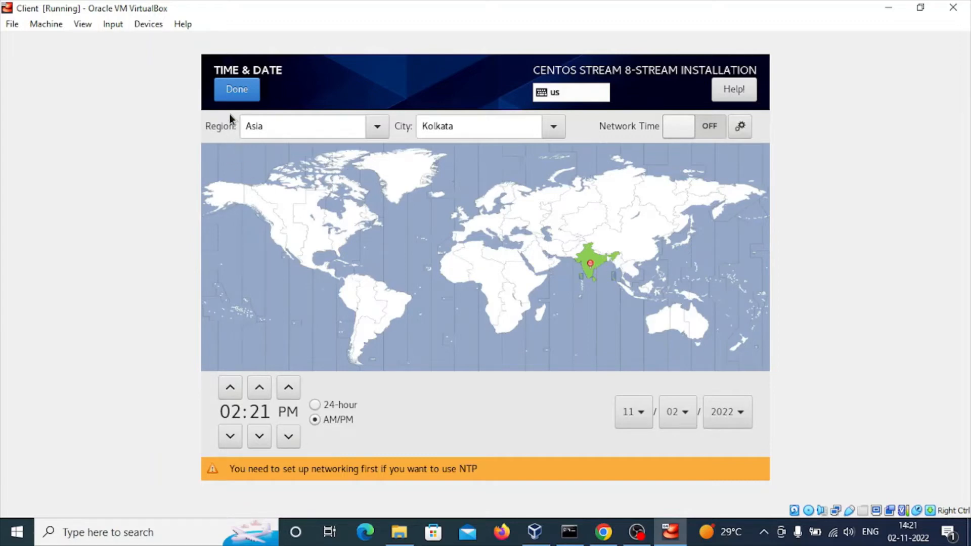
left_click(238, 95)
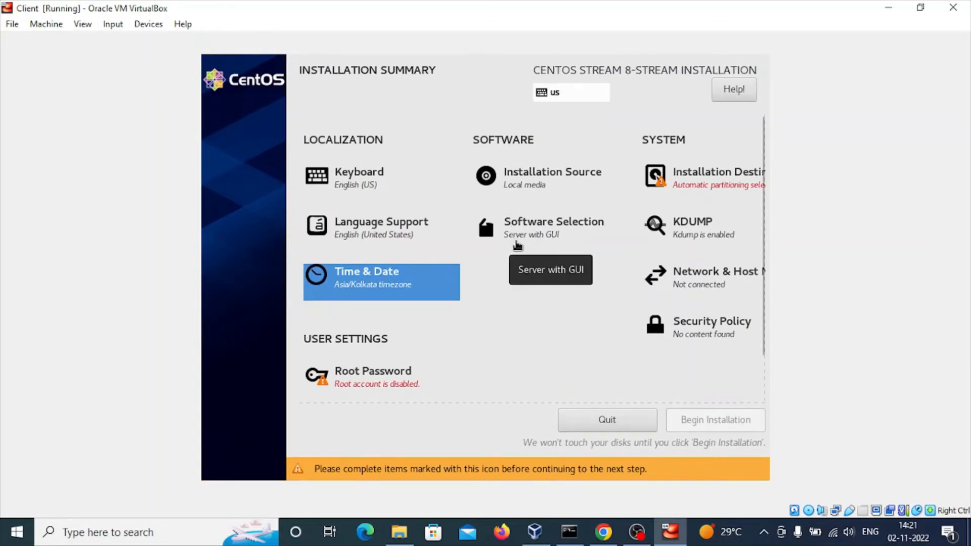
- Open and close the Installation Source settings to review them
left_click(570, 191)
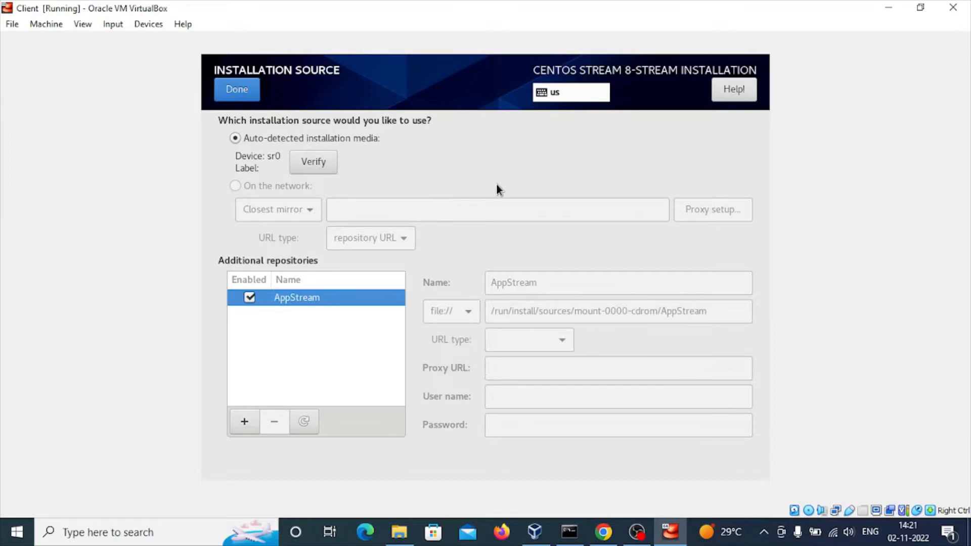
left_click(251, 96)
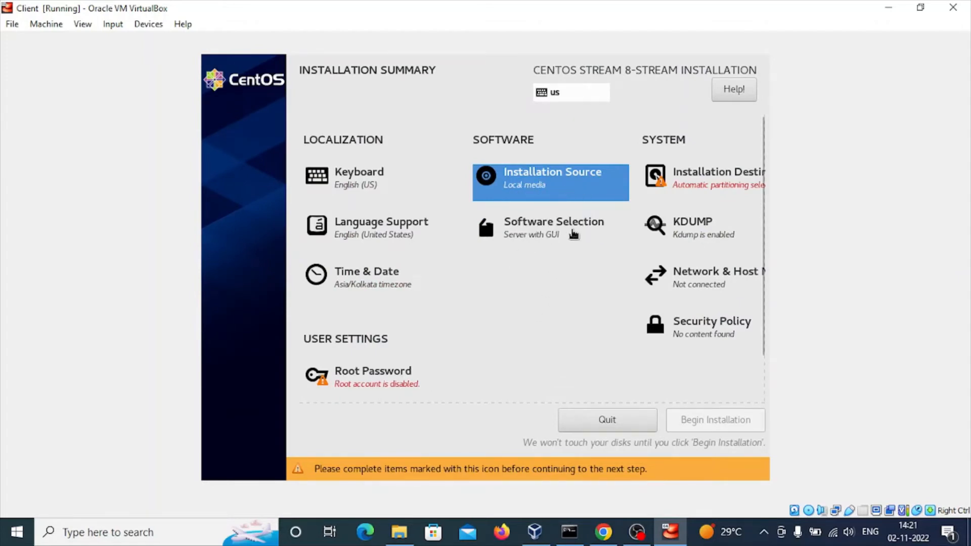
- Open Software Selection and compare the base environments and their additional software lists
left_click(572, 234)
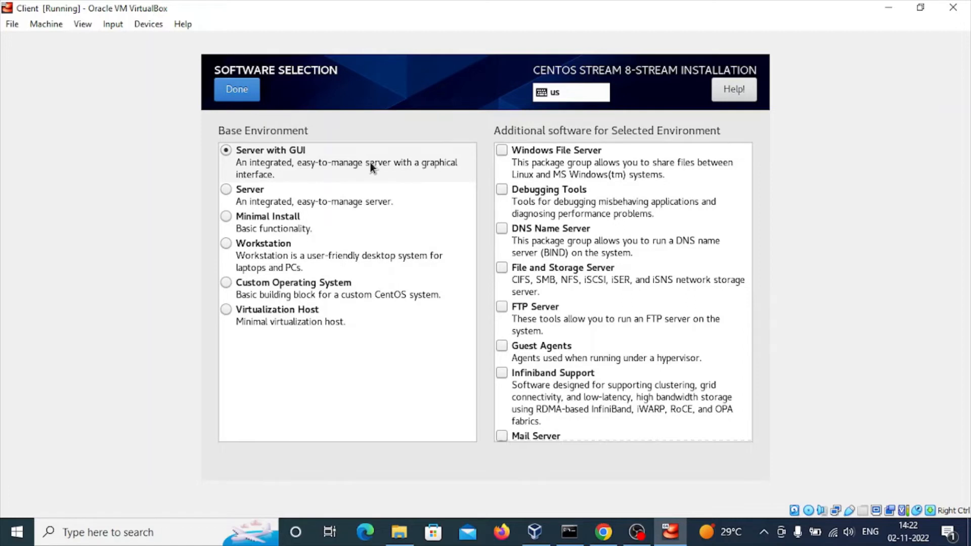
left_click(273, 196)
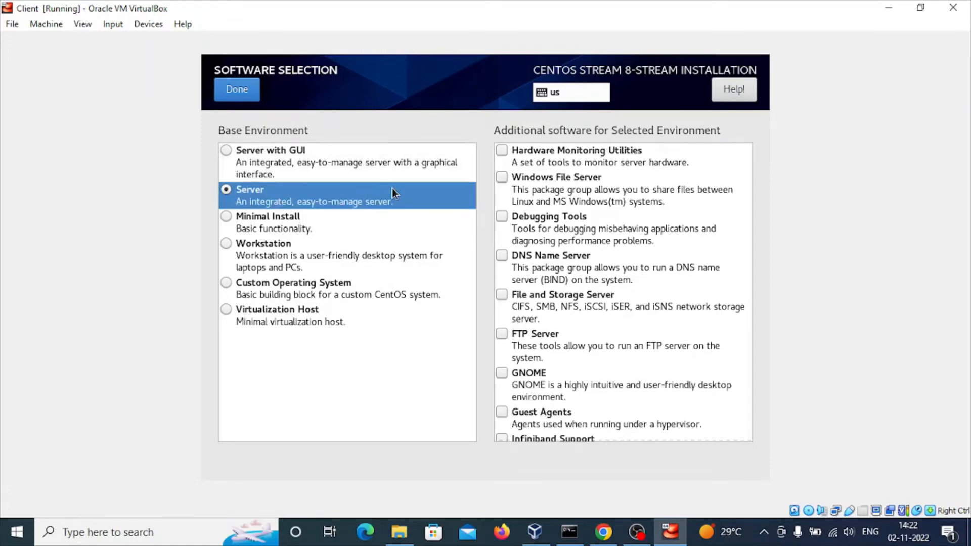
left_click(281, 223)
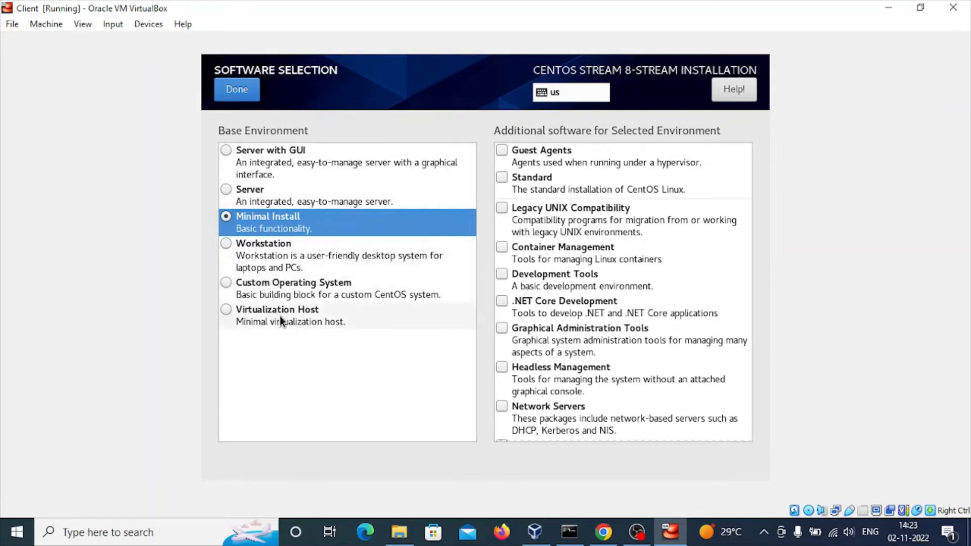
left_click(263, 150)
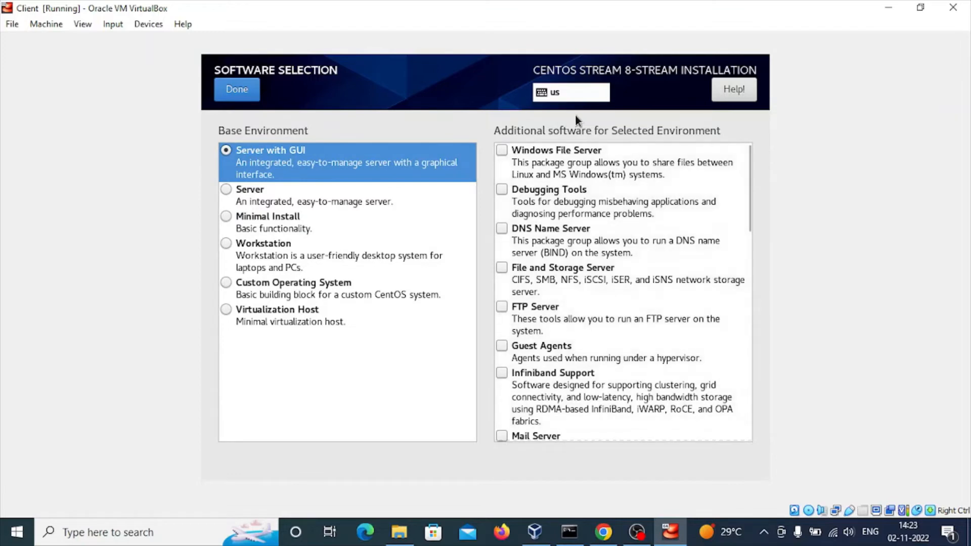
scroll(590, 284, "down", 5)
scroll(590, 283, "down", 5)
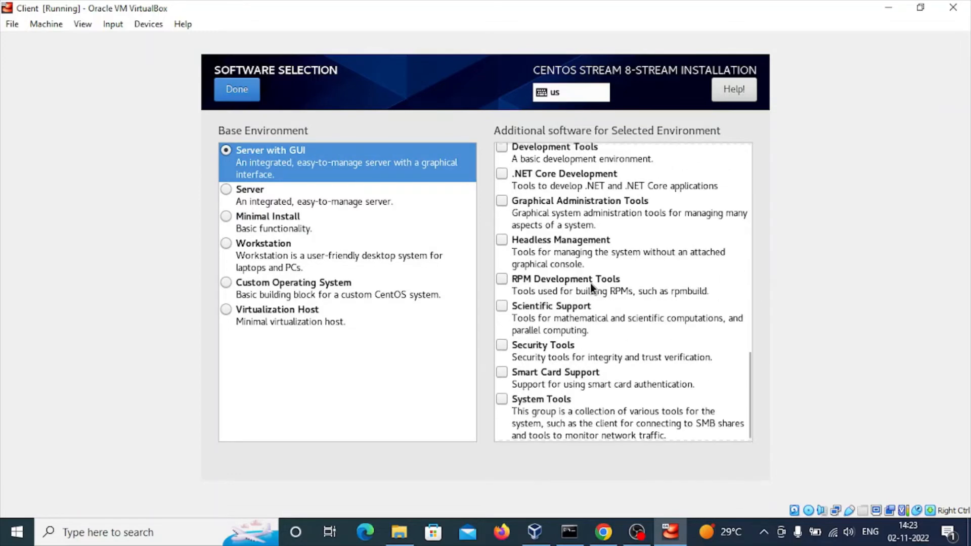
scroll(590, 283, "up", 2)
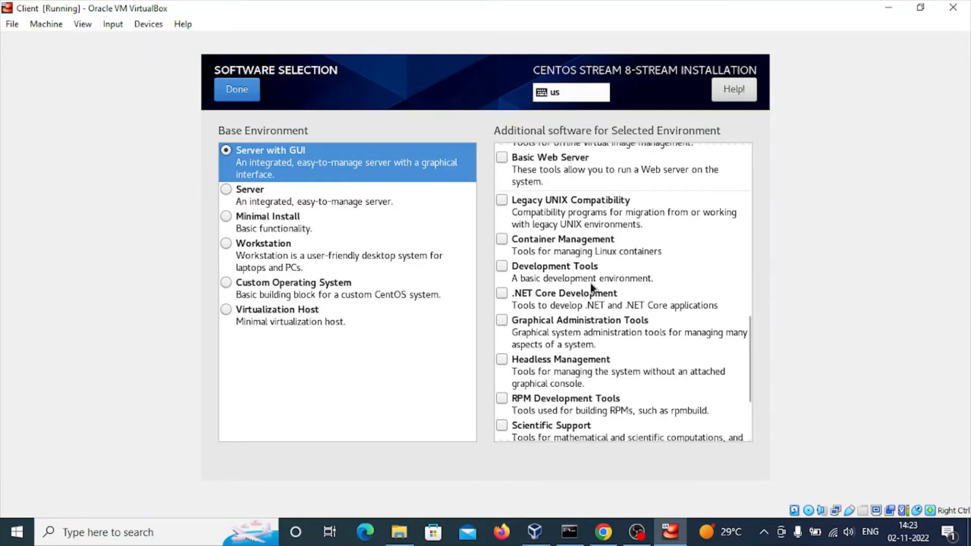
scroll(590, 283, "down", 3)
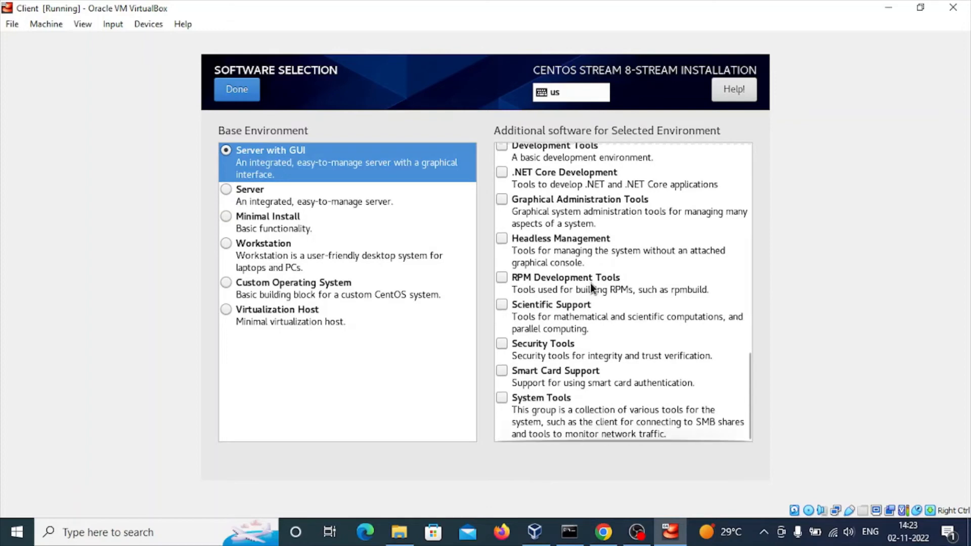
scroll(591, 287, "up", 3)
scroll(590, 283, "up", 2)
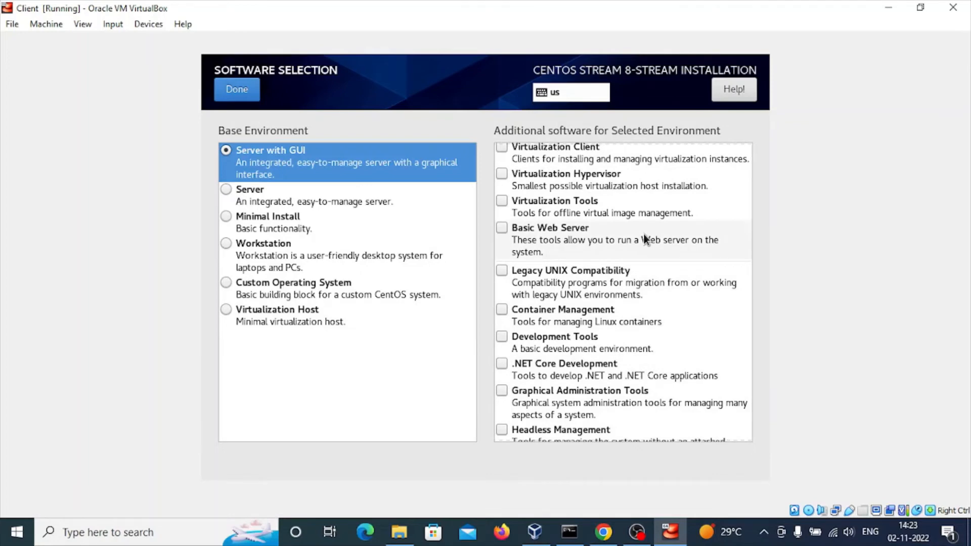
- Choose Minimal Install as the base environment with no additional software, and confirm
left_click(268, 226)
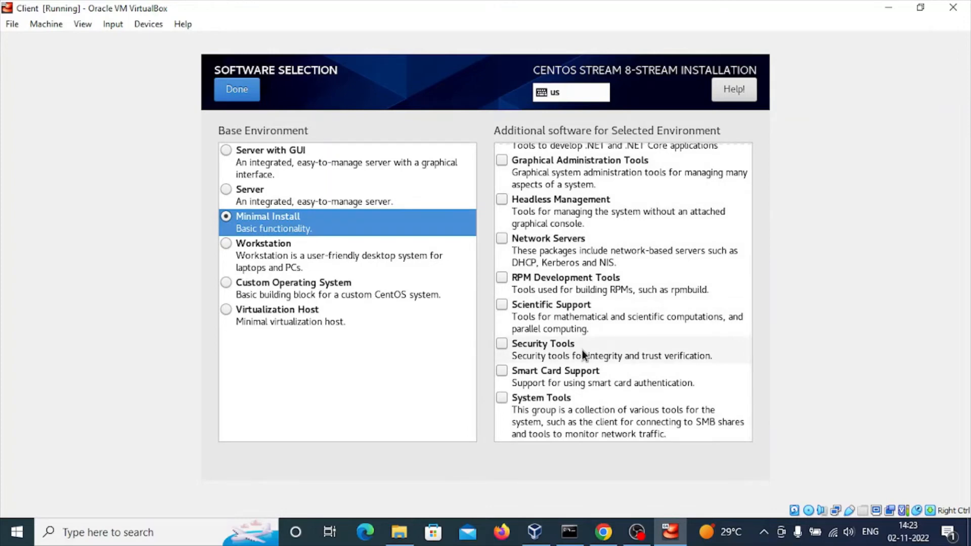
scroll(582, 350, "up", 3)
scroll(582, 350, "up", 1)
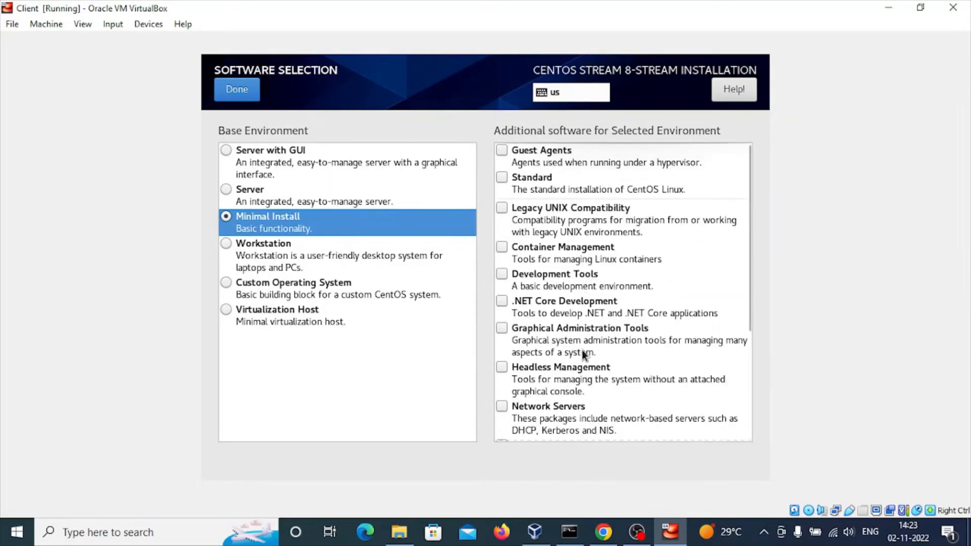
left_click(502, 178)
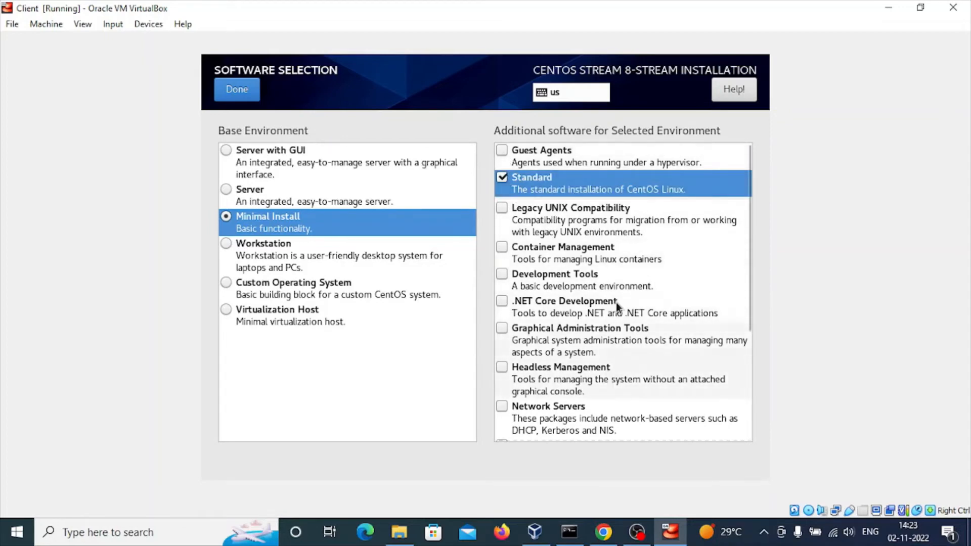
left_click(503, 178)
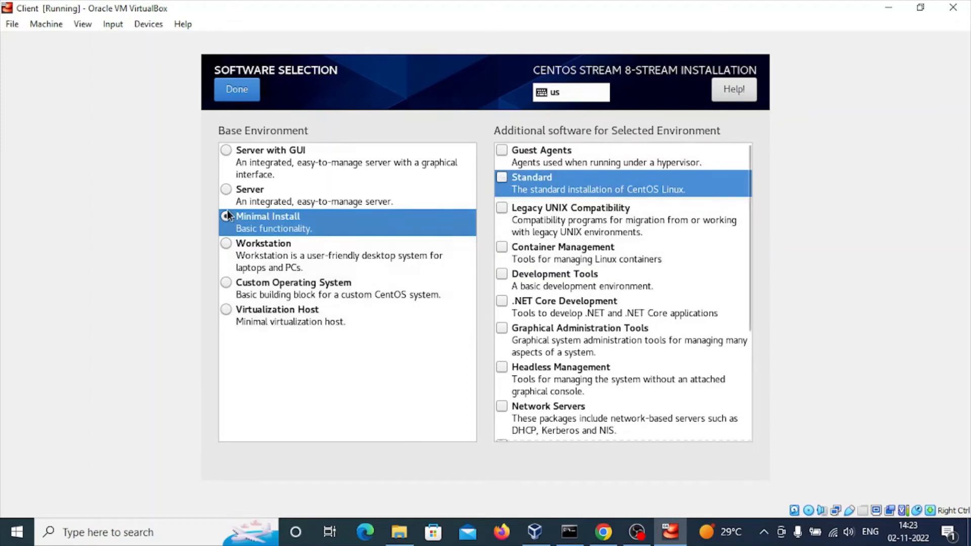
left_click(238, 91)
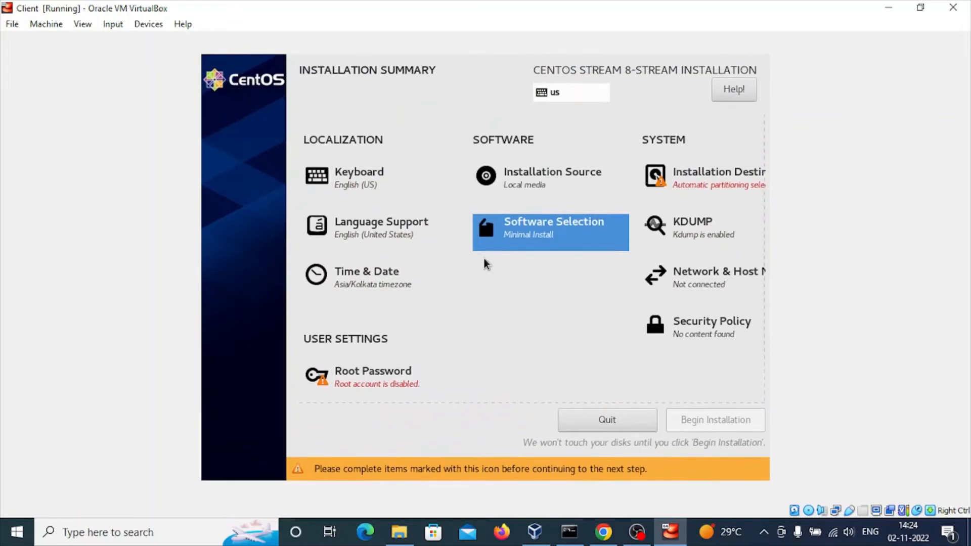
- Confirm the 30 GiB ATA VBOX HARDDISK as the installation destination with automatic storage configuration
left_click(706, 178)
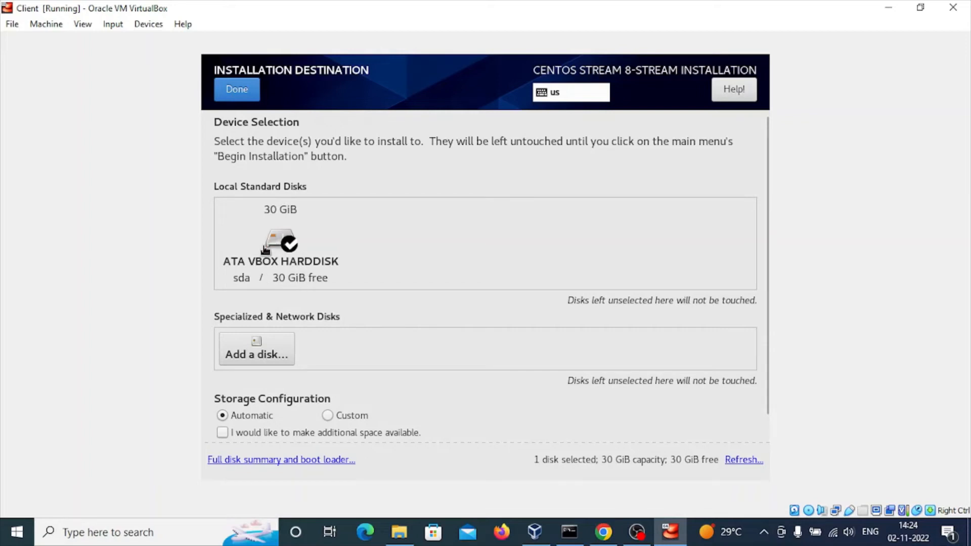
left_click(293, 248)
left_click(292, 248)
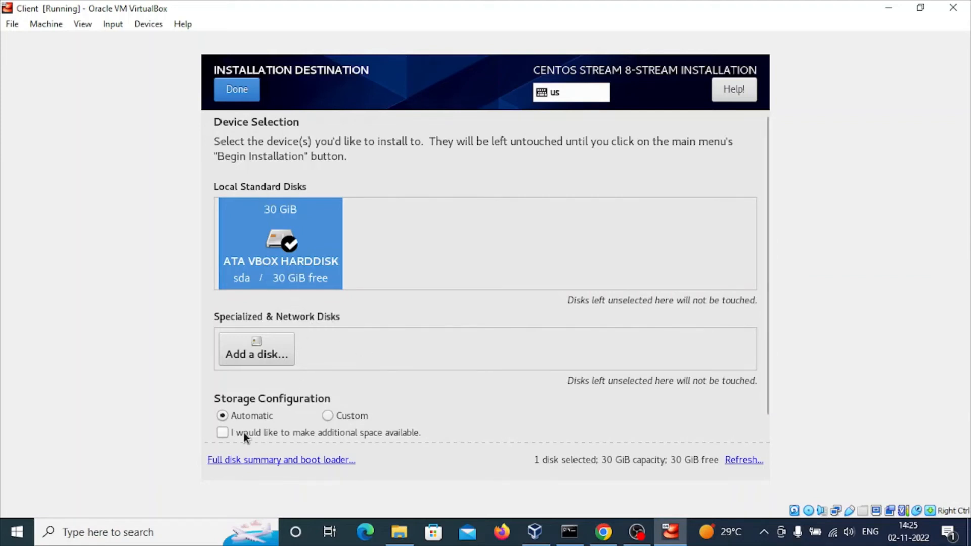
left_click(232, 94)
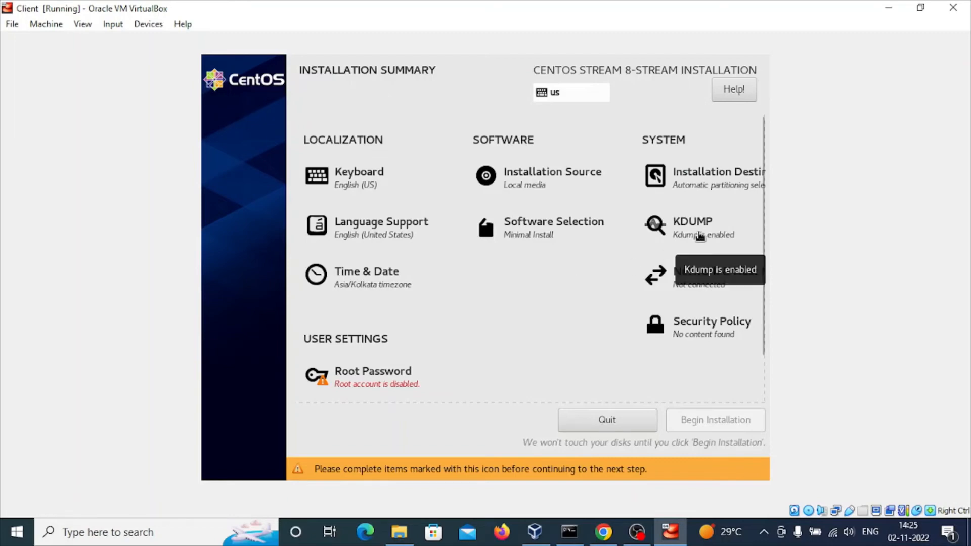
- Disable kdump and return to the installation summary
left_click(700, 237)
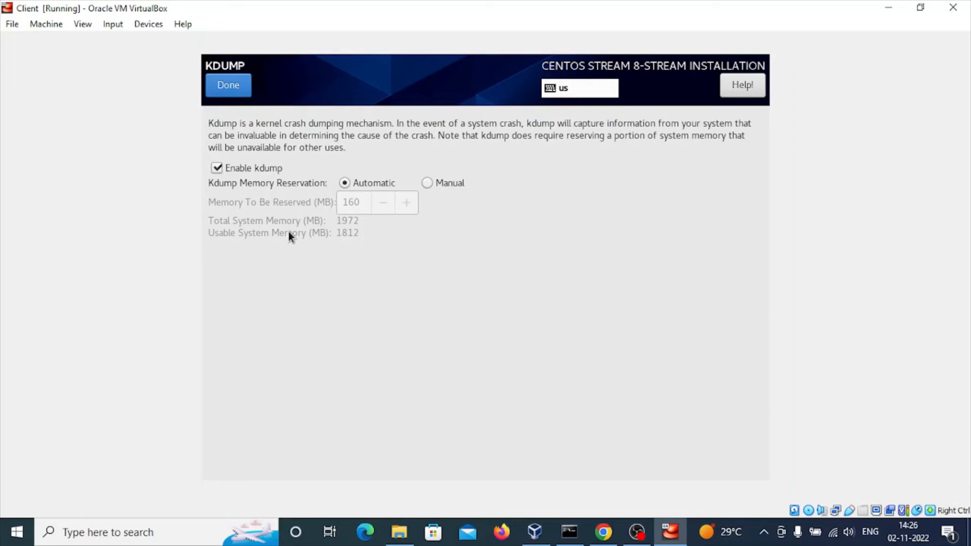
left_click(217, 170)
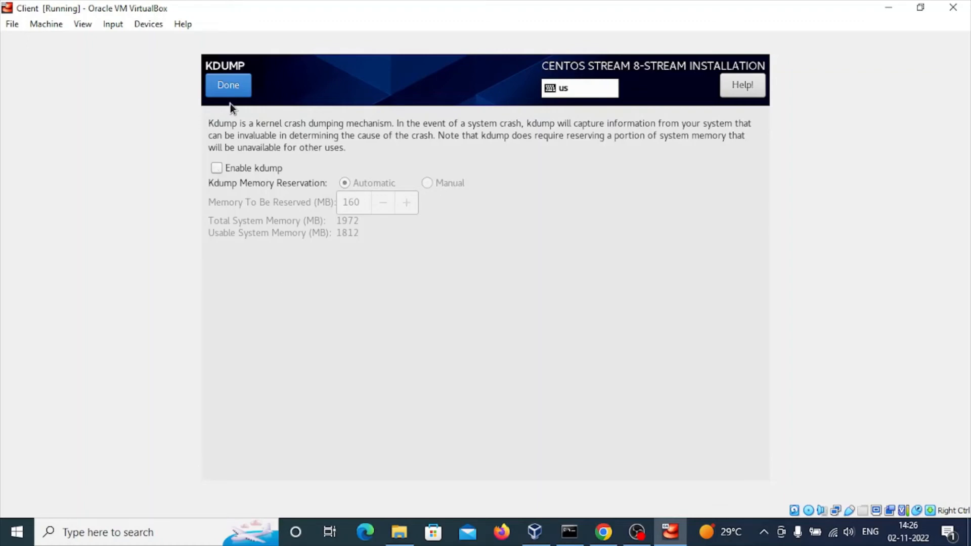
left_click(229, 86)
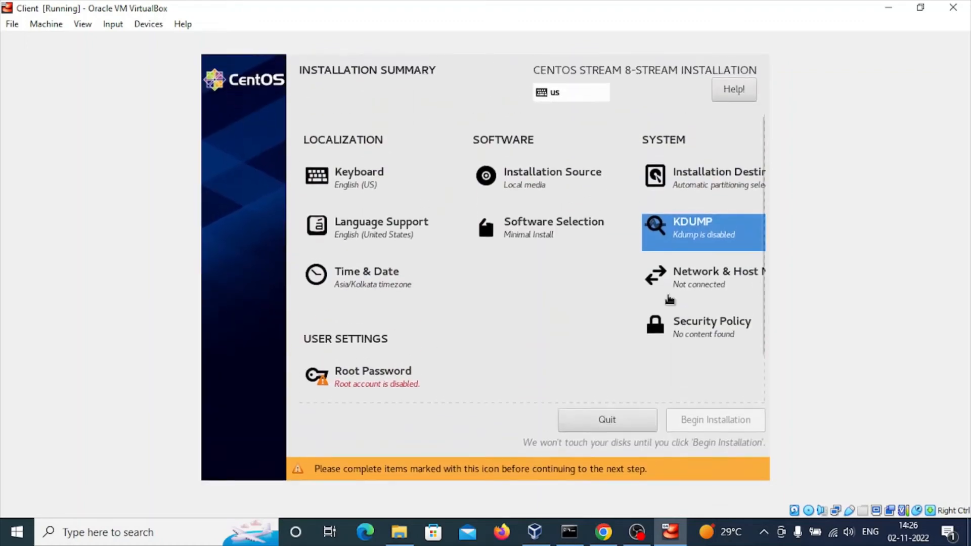
- Switch on the enp0s3 Ethernet connection and apply the host name client.ossway.com
left_click(734, 286)
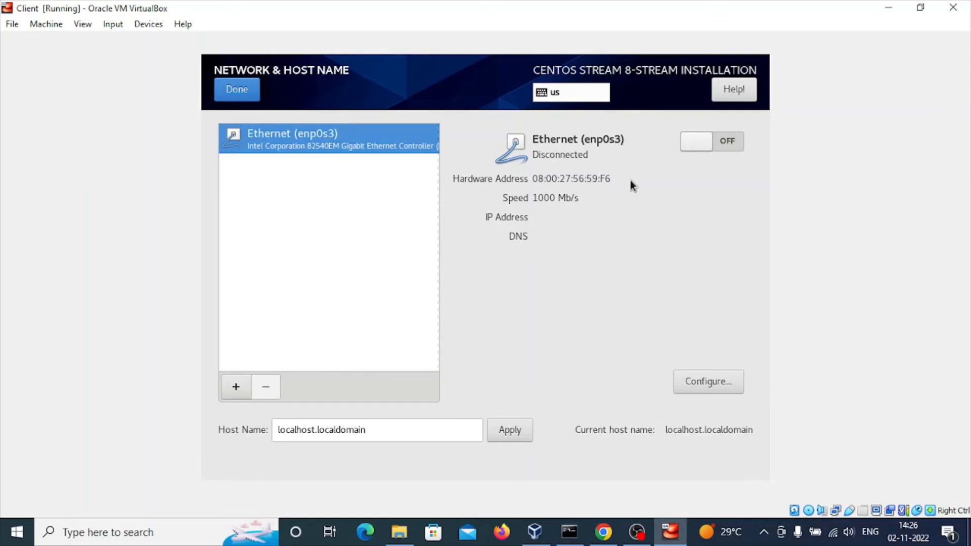
left_click(696, 142)
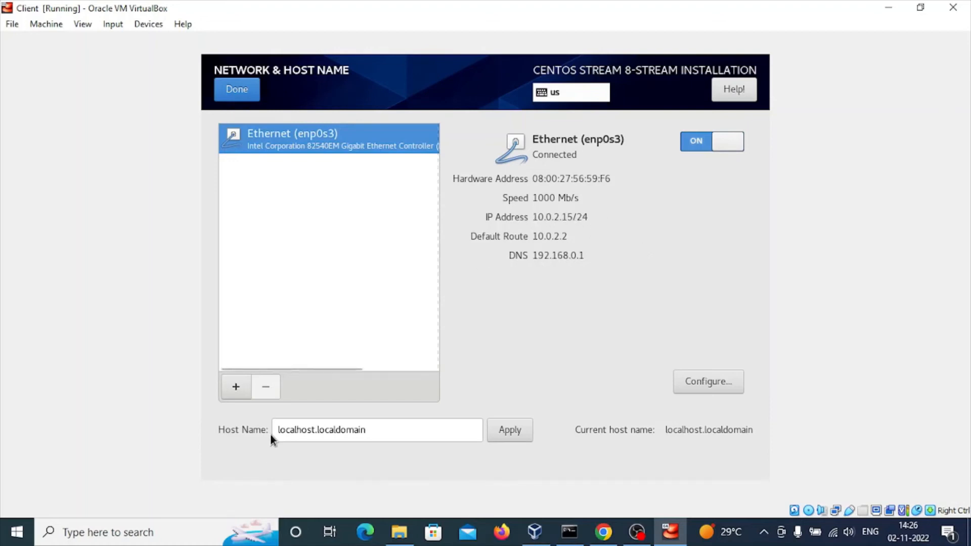
triple_click(378, 425)
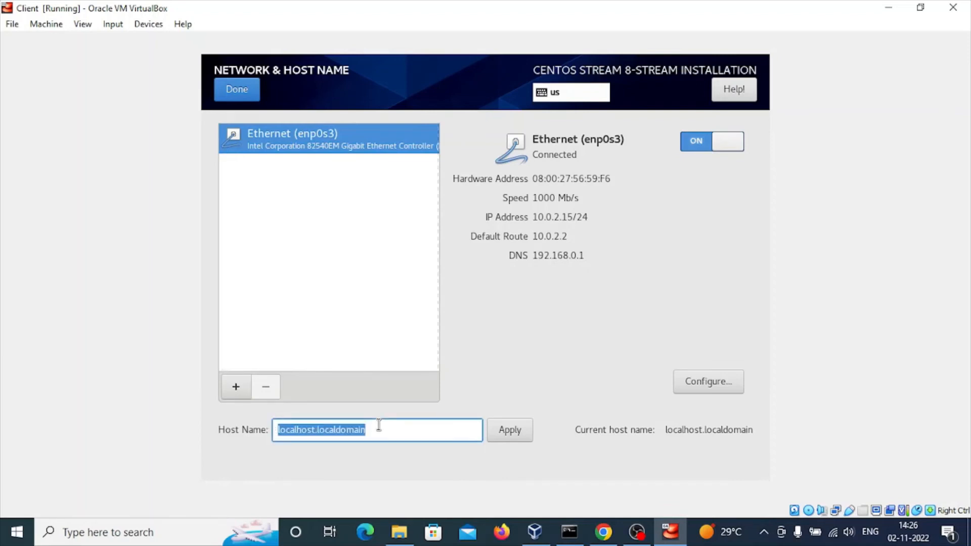
type("client.")
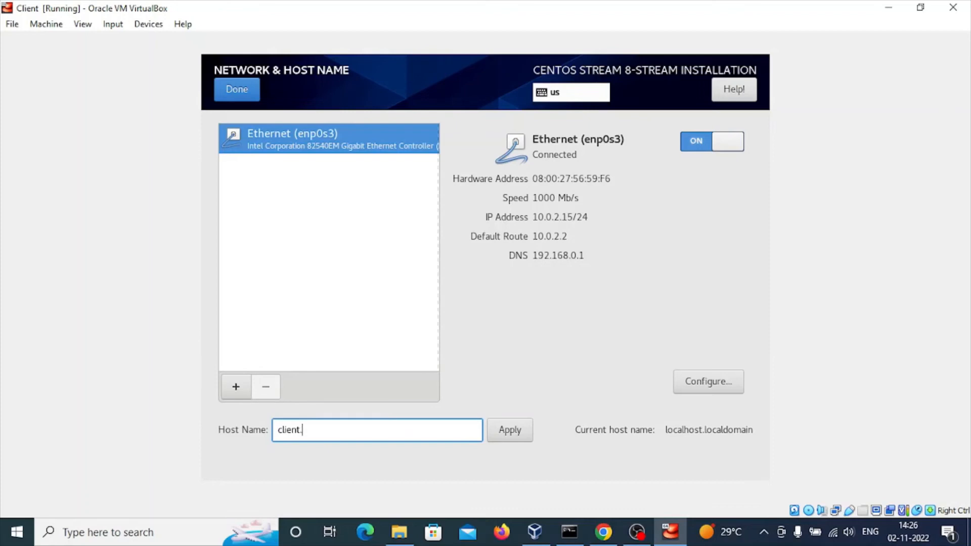
type("ossway.com")
left_click(525, 432)
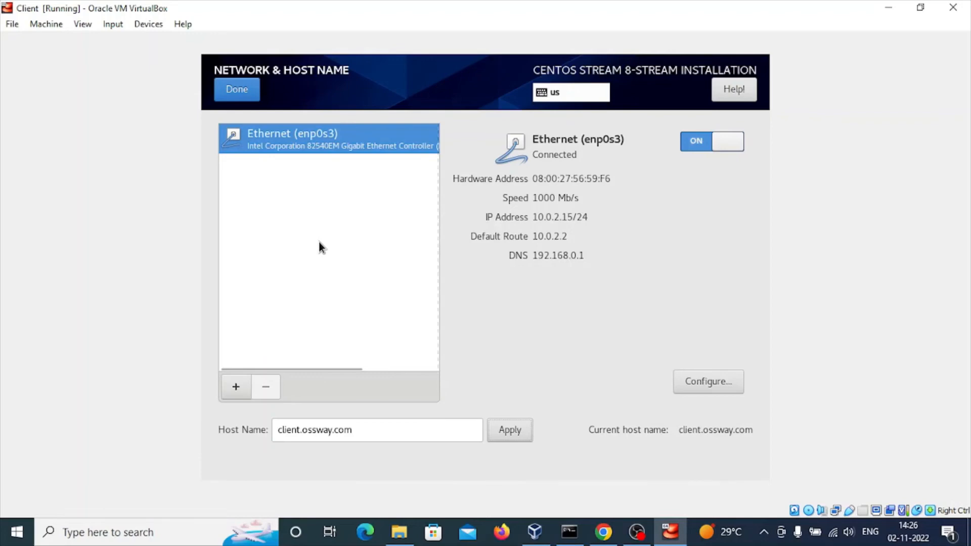
left_click(239, 92)
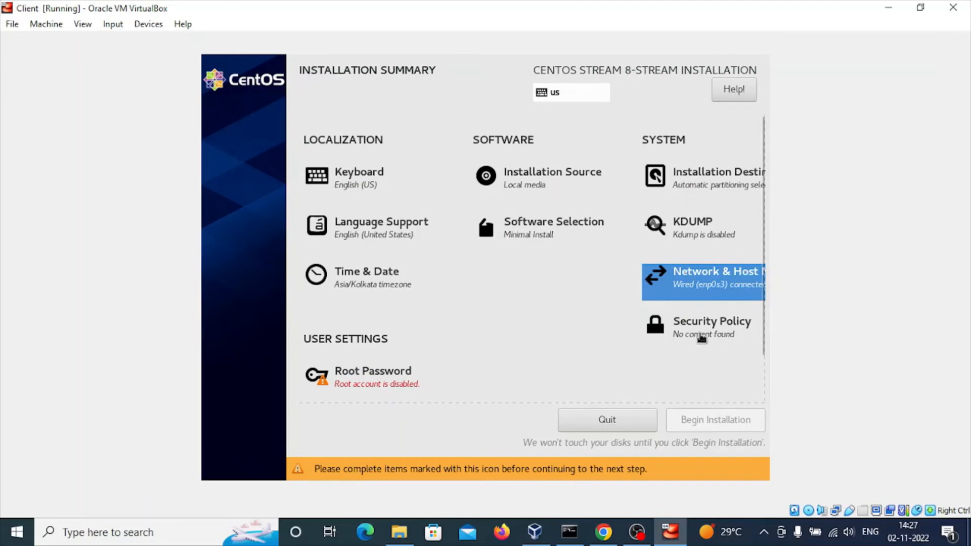
- Set and confirm the root account password
left_click(391, 377)
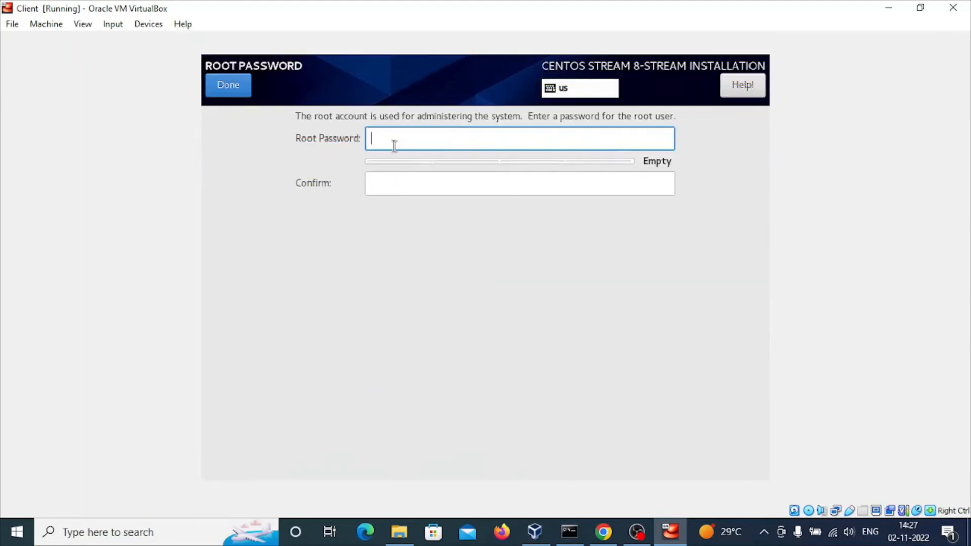
type("redhat")
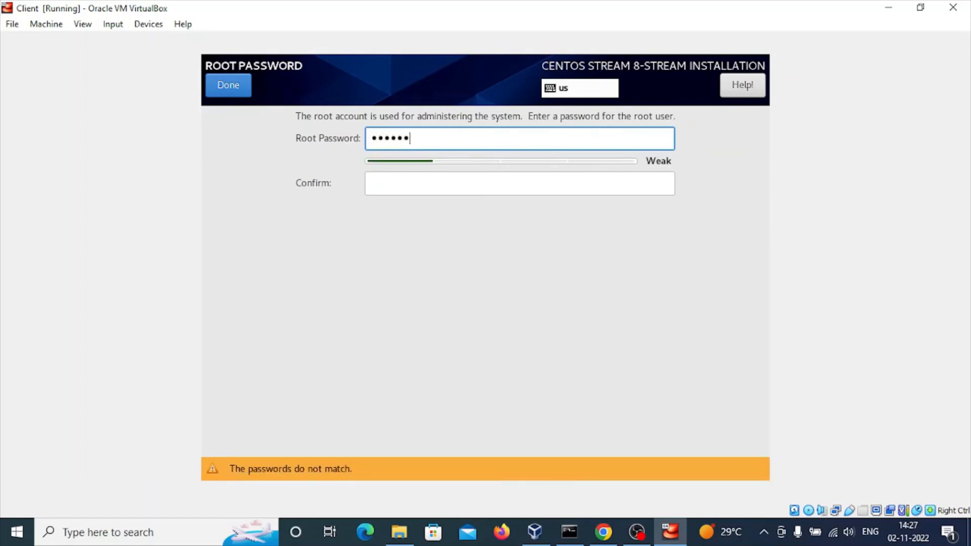
type("12345")
key("Tab")
type("redh")
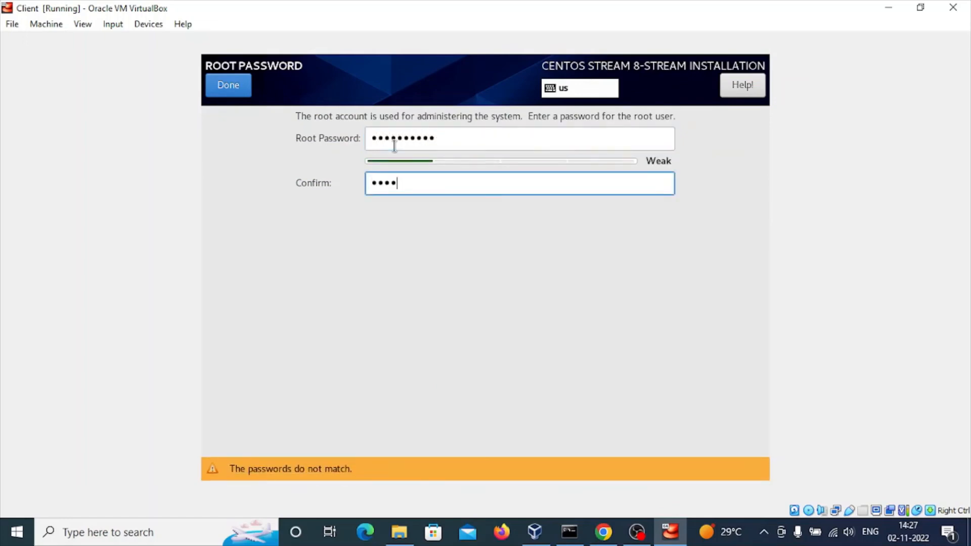
type("at12345")
key("BackSpace")
key("BackSpace")
key("BackSpace")
key("BackSpace")
key("BackSpace")
key("BackSpace")
key("BackSpace")
key("BackSpace")
key("BackSpace")
key("BackSpace")
key("BackSpace")
key("BackSpace")
type("redhat12345")
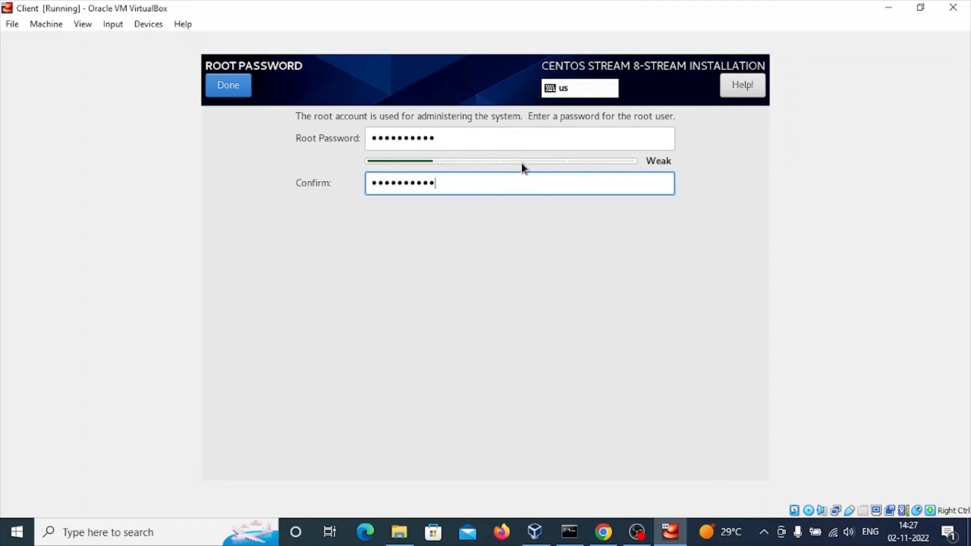
left_click(226, 86)
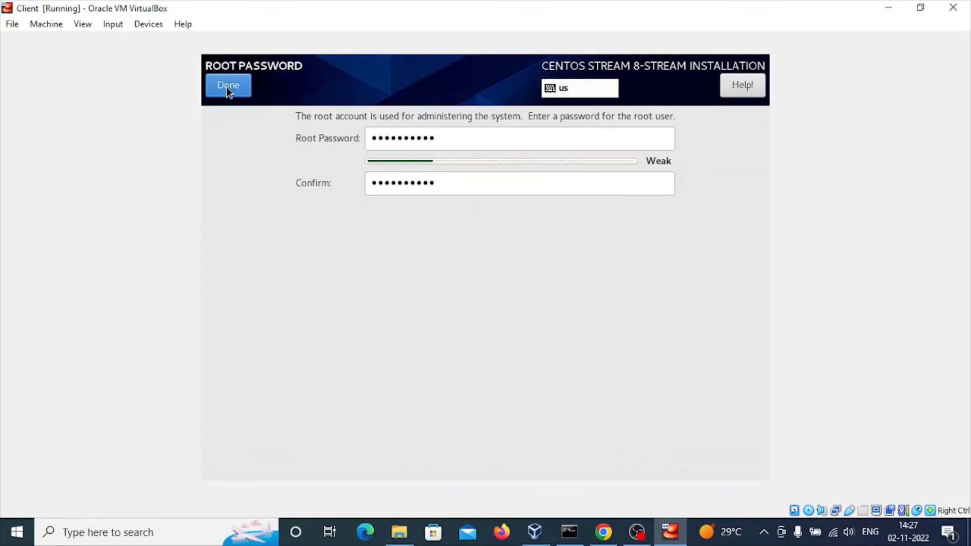
left_click(227, 86)
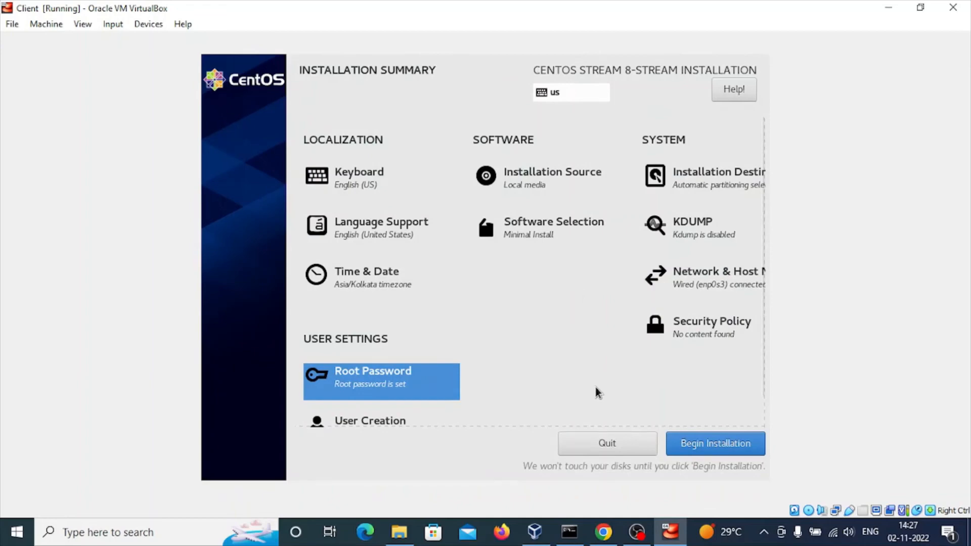
- Open user creation and enter the new user's full name, keeping the generated user name
scroll(596, 387, "down", 2)
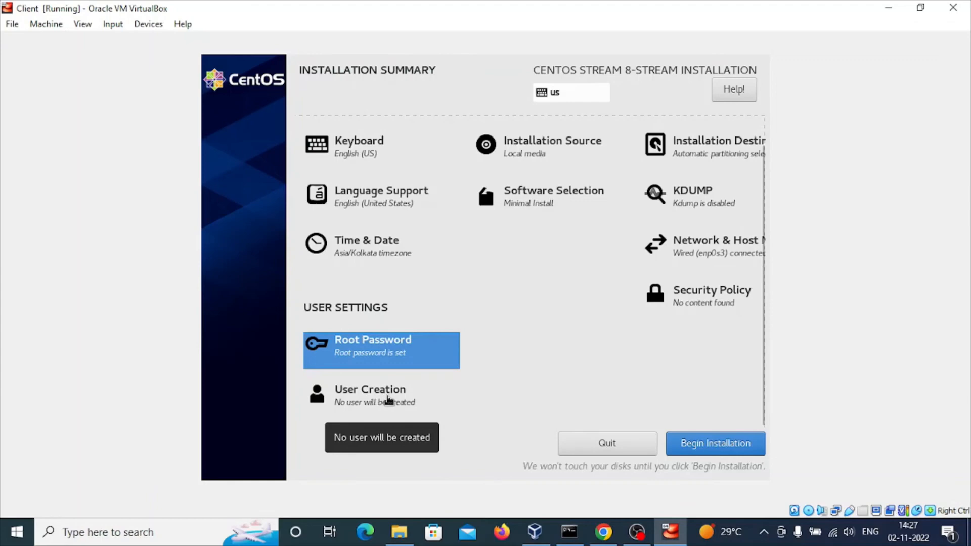
left_click(389, 401)
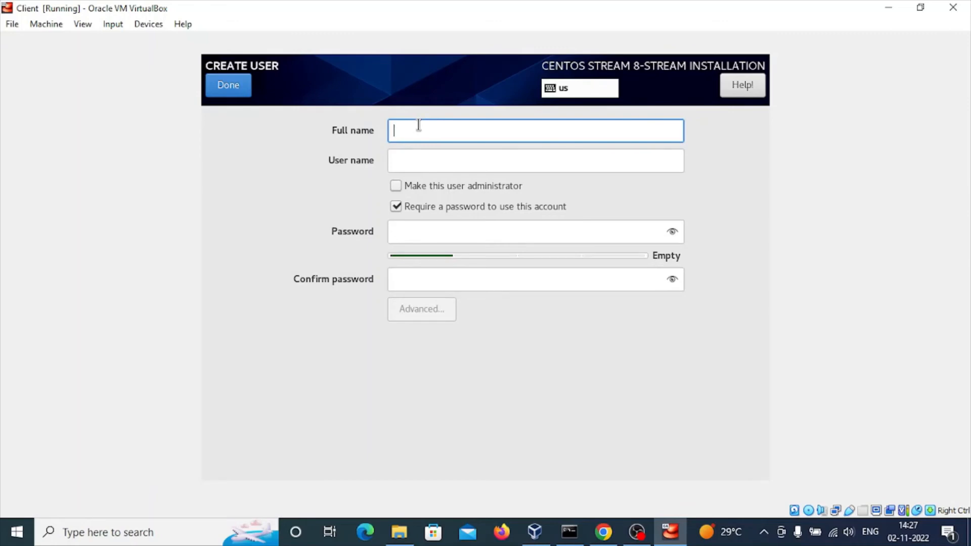
type("Rob")
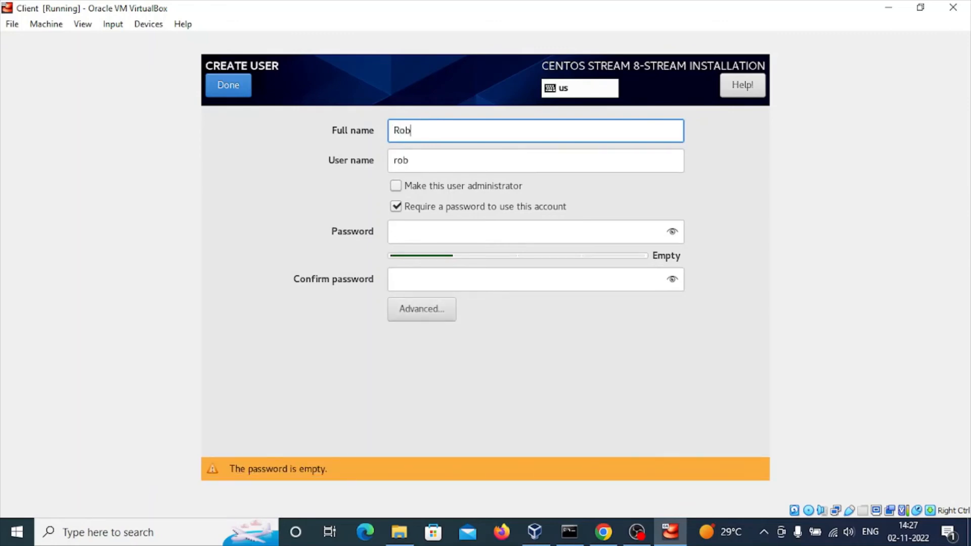
key("Tab")
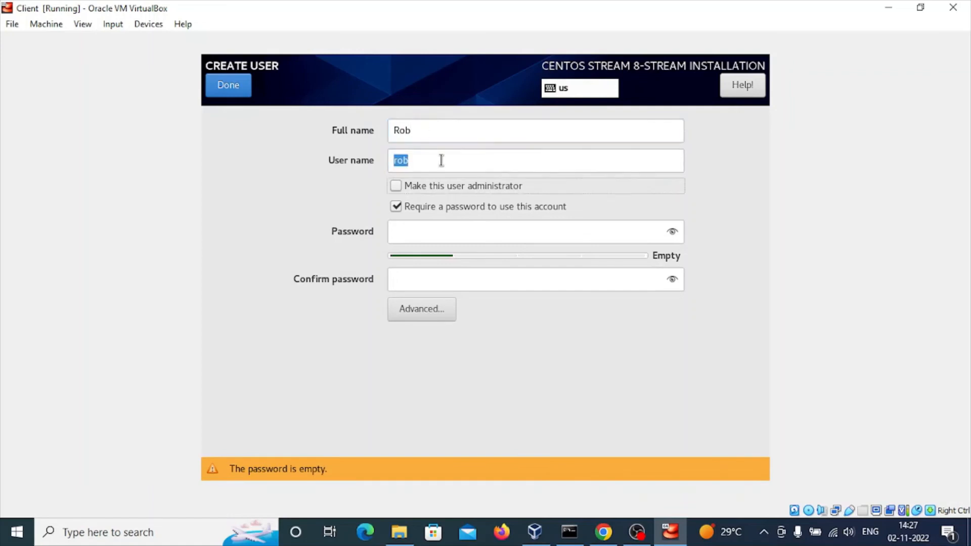
- Enter and confirm the user account's password
left_click(412, 232)
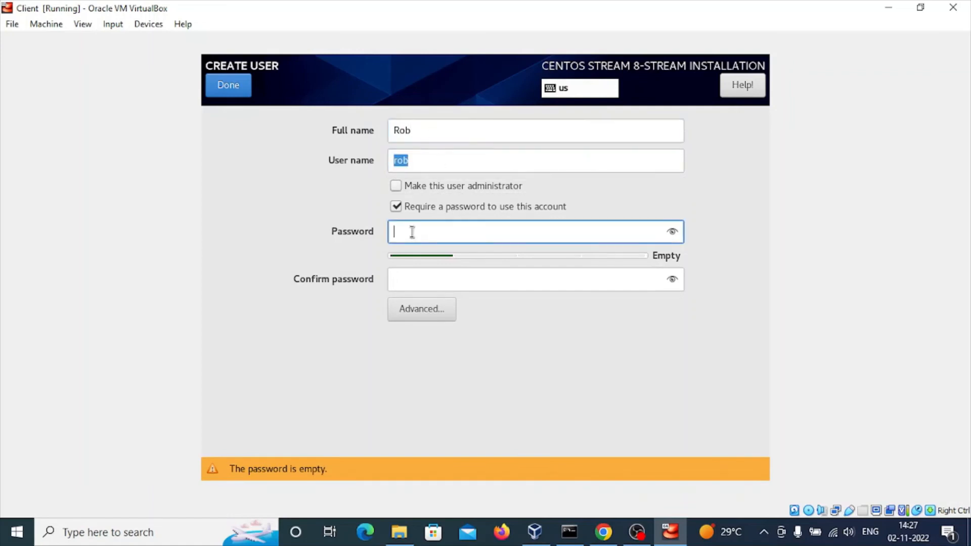
type("redhat@123")
key("Tab")
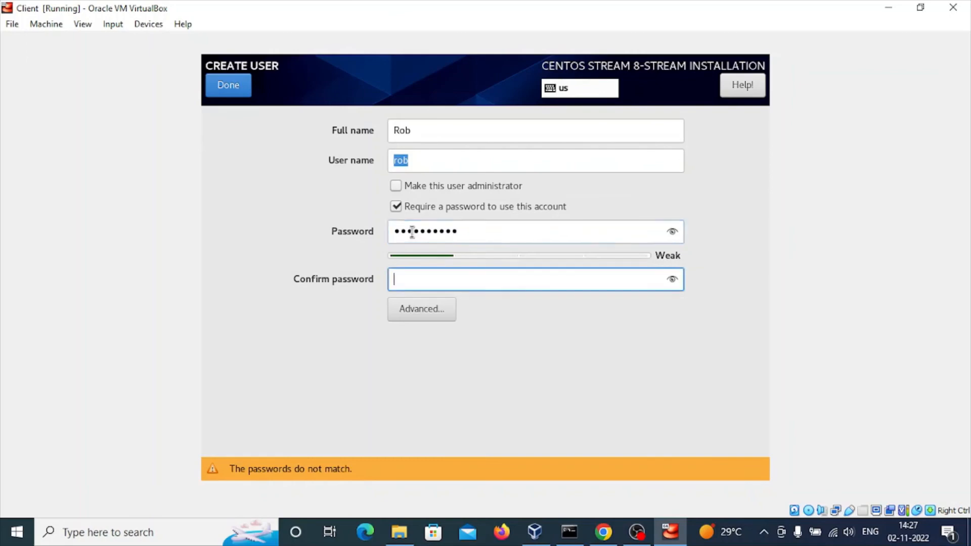
type("redhat@123")
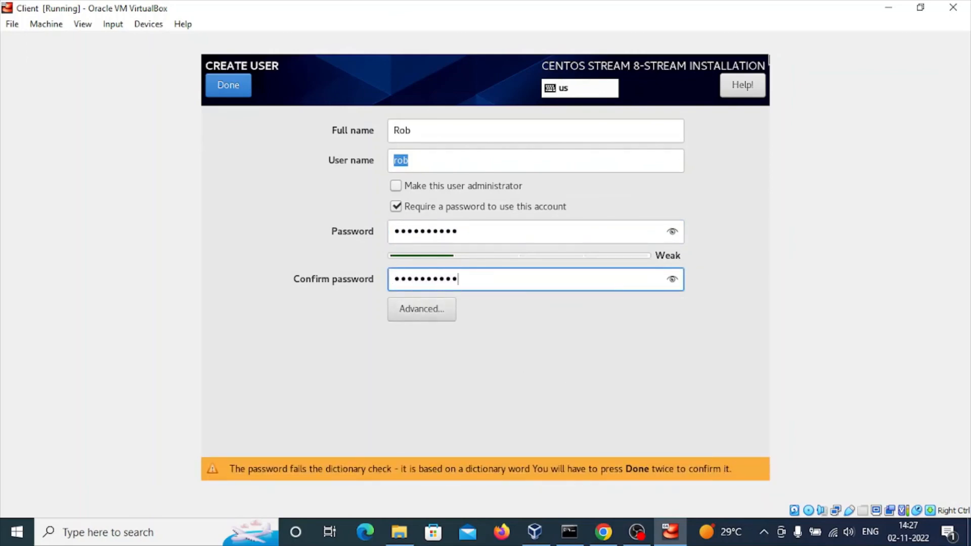
- Accept the weak user password, return to the installation summary and begin the installation
left_click(228, 90)
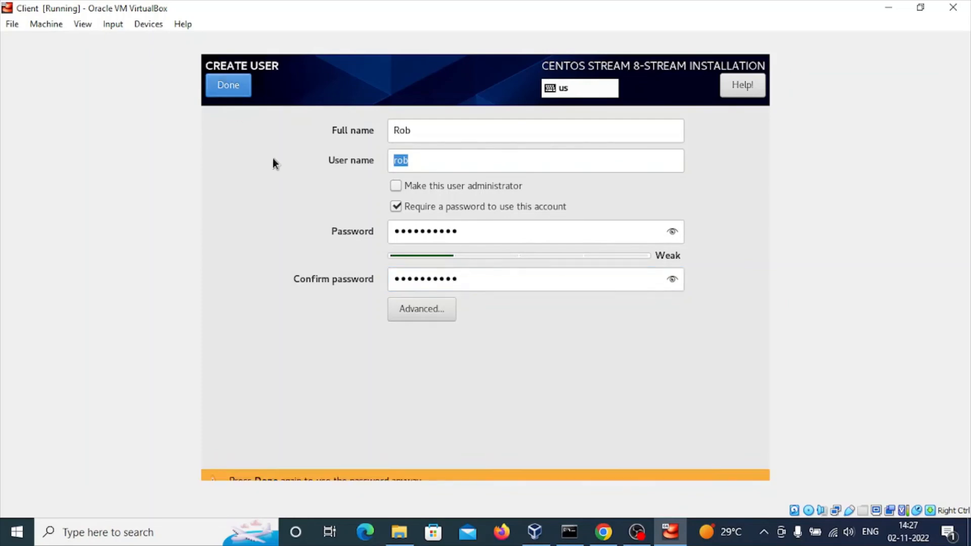
left_click(228, 86)
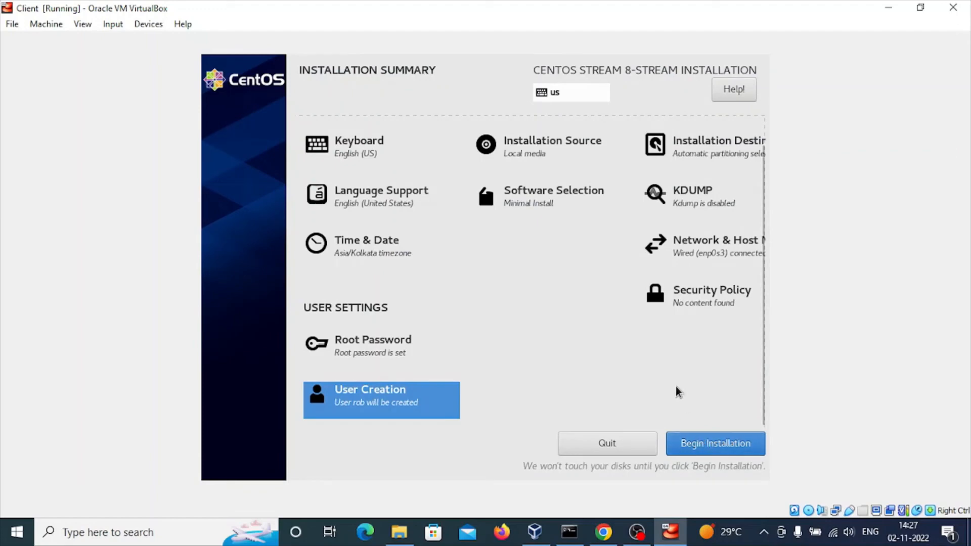
left_click(703, 440)
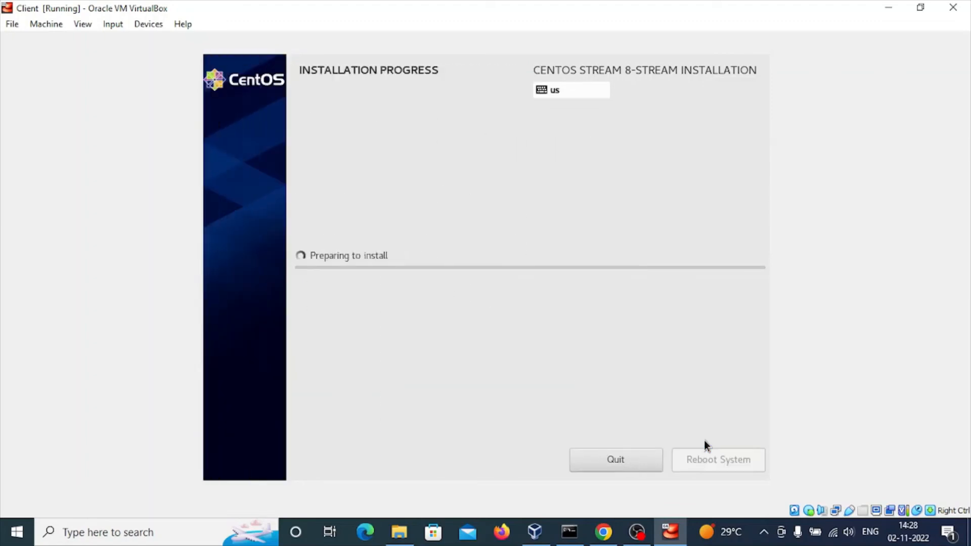